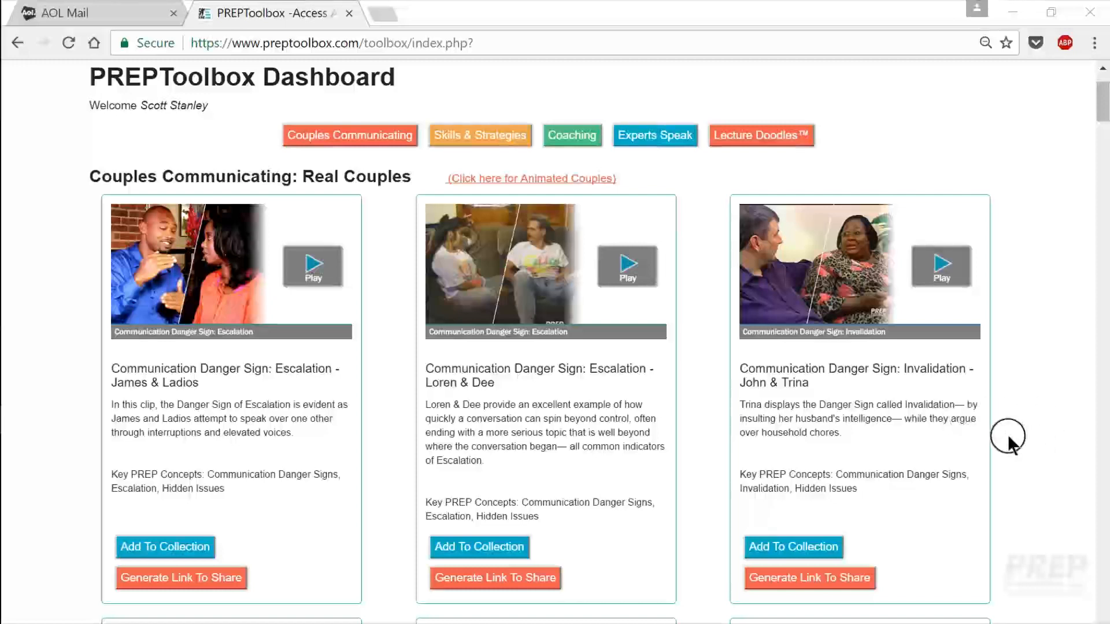
Step: Scroll the dashboard to the Communication Danger Sign: Invalidation video cards
scroll(1008, 438, down, 2)
scroll(1007, 438, down, 5)
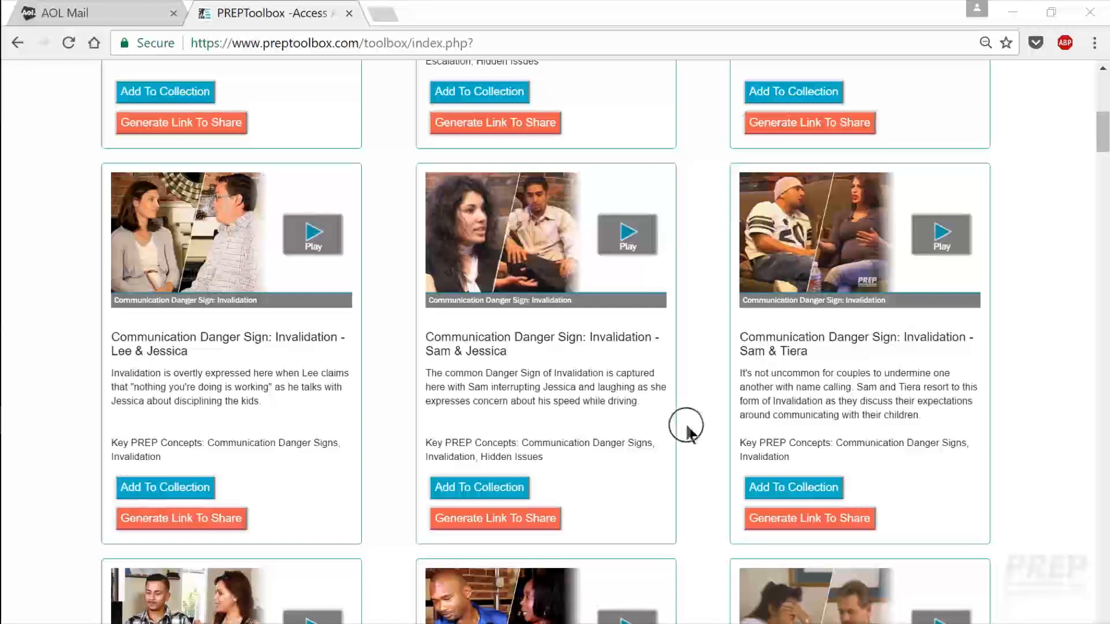
scroll(691, 430, down, 2)
scroll(691, 431, up, 2)
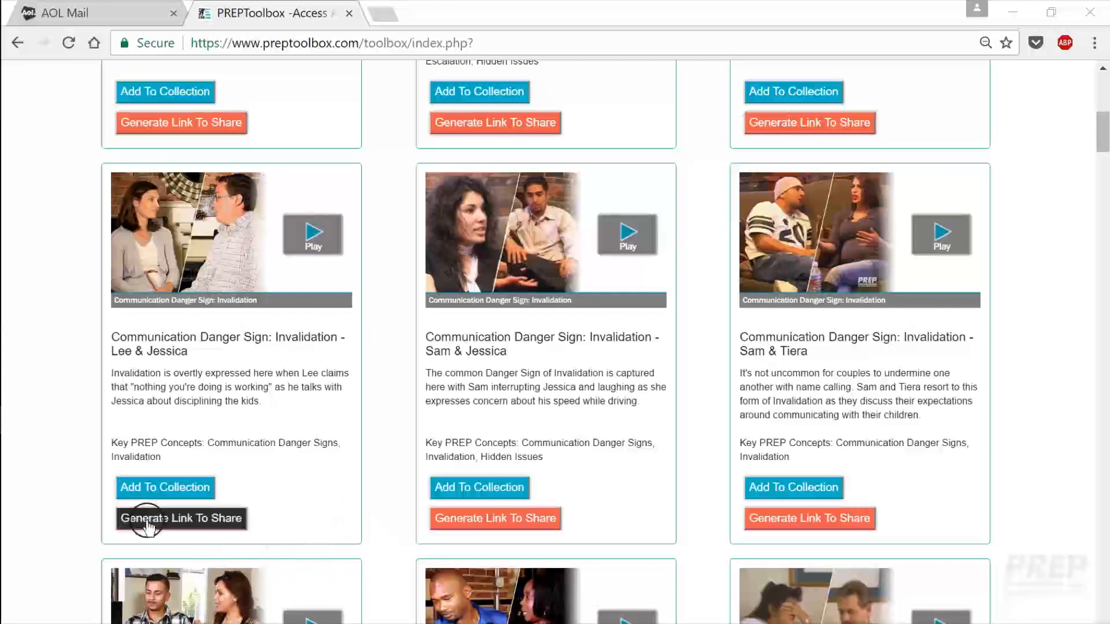
Step: Generate a two-week share link for the first Invalidation video, expiring 04/06/2017
click(176, 520)
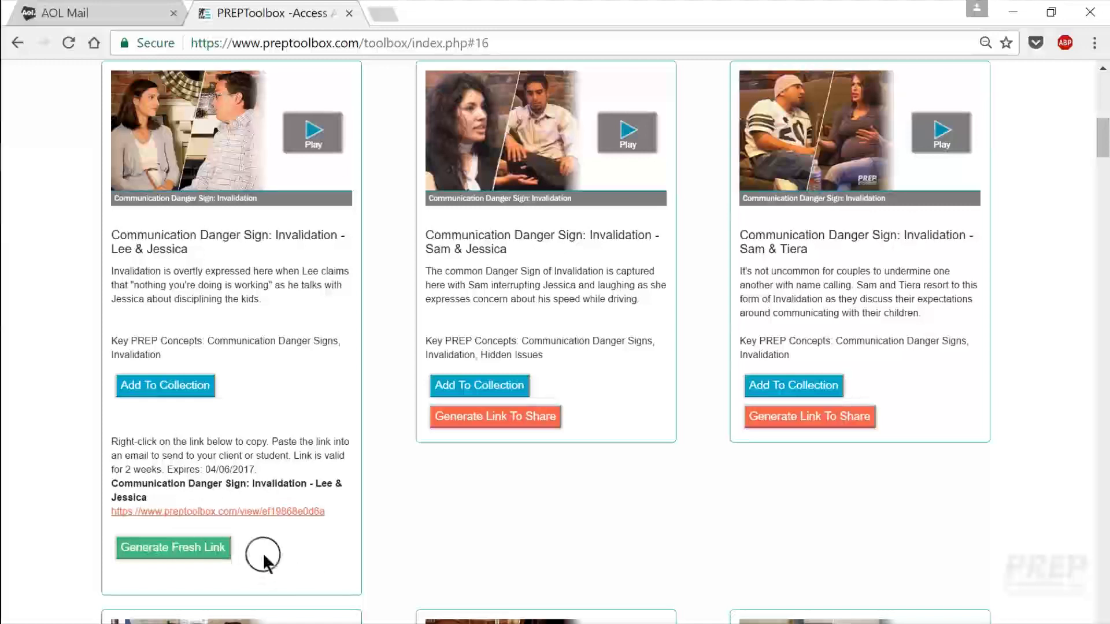
Step: Copy the address of the first Invalidation clip's new share link
right_click(240, 512)
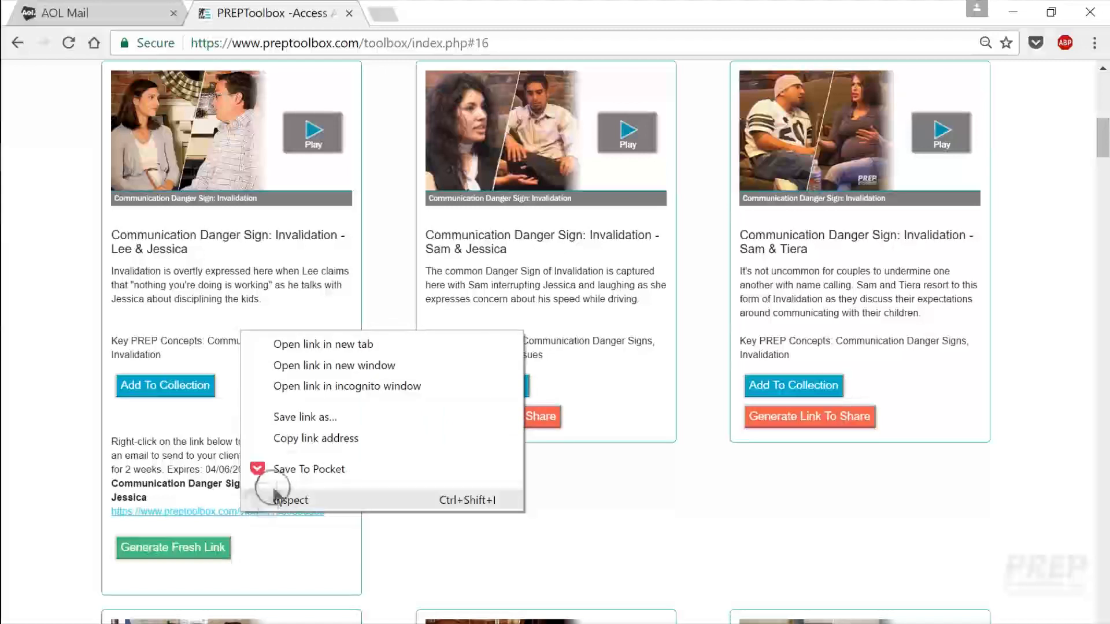
click(297, 438)
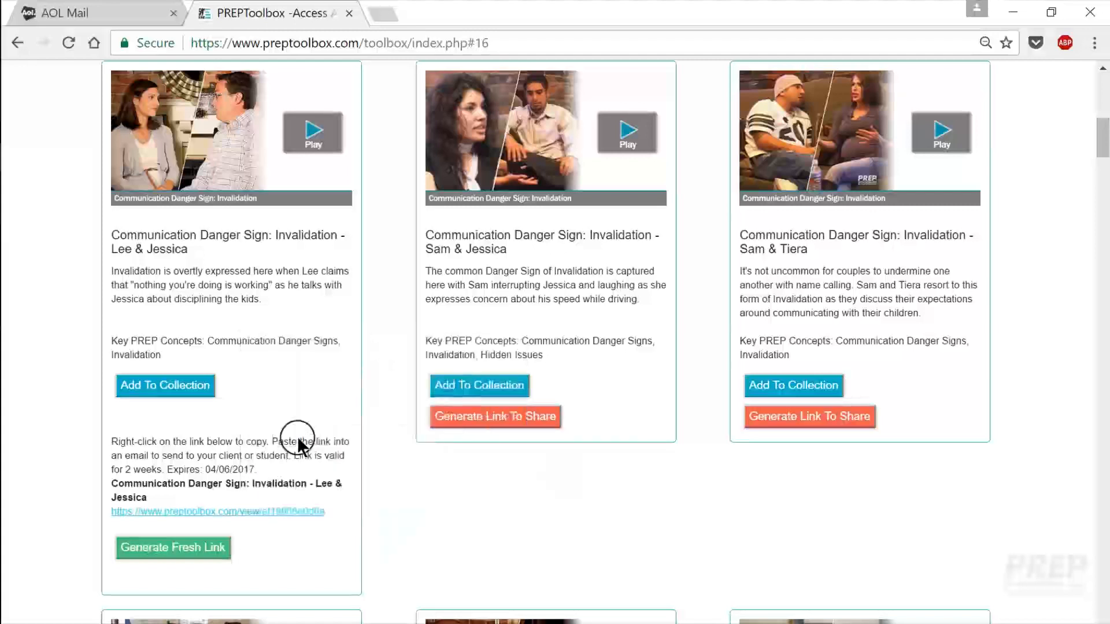
Step: Switch to AOL Mail and start a blank new message
click(92, 9)
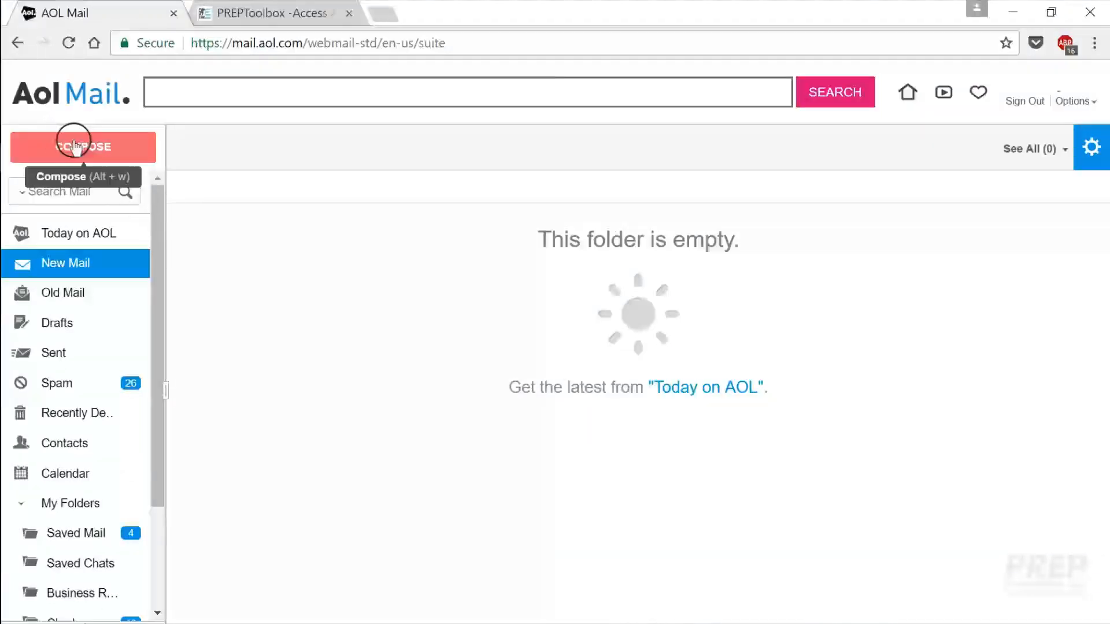
click(74, 146)
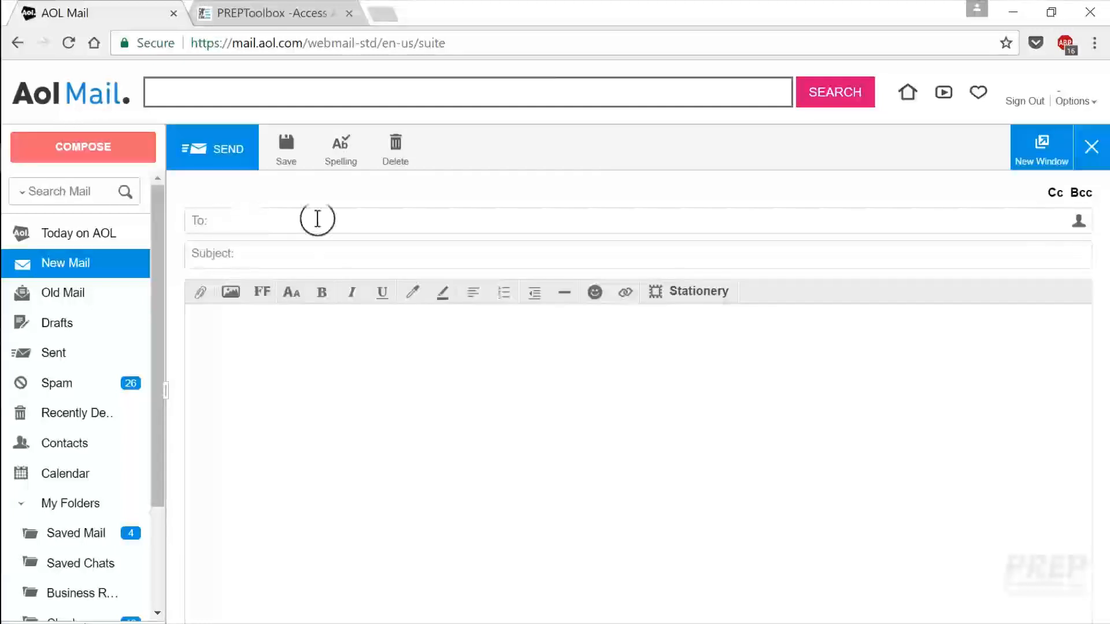
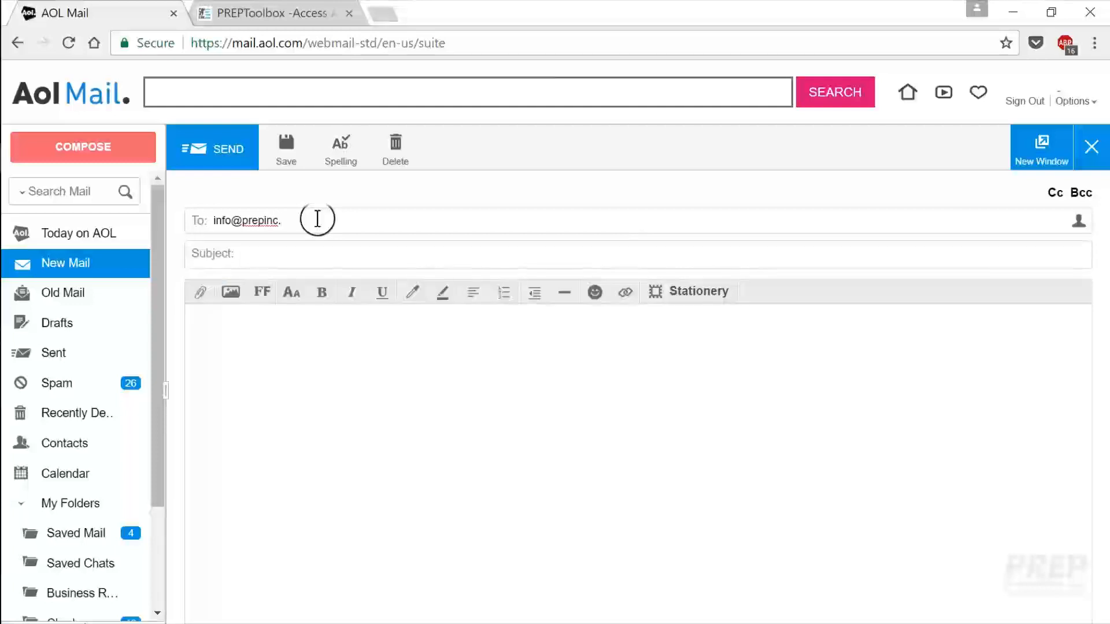
Step: Address the draft to the recipient's e-mail with subject 'Here's a video I'd like you to watch before we meet on Tuesday'
text(Here's )
text(a video )
text(I'd like)
key(BackSpace)
key(BackSpace)
key(BackSpace)
key(BackSpace)
text(like you to watch before we meet on Tuesdday)
key(BackSpace)
key(BackSpace)
key(BackSpace)
text(ay)
click(361, 386)
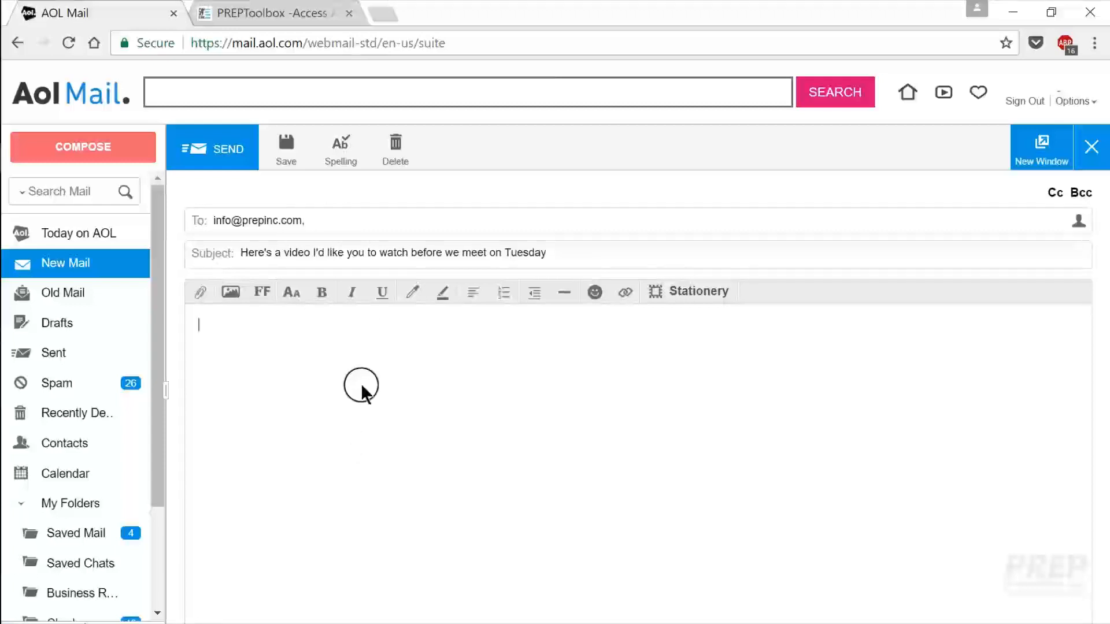
Step: Write a greeting to the two recipients, then 'Please watch this video before we meet Tuesday,'
text(Hi Jeff and Stephanie,)
key(Return)
key(Return)
text(Please watch this video before we m)
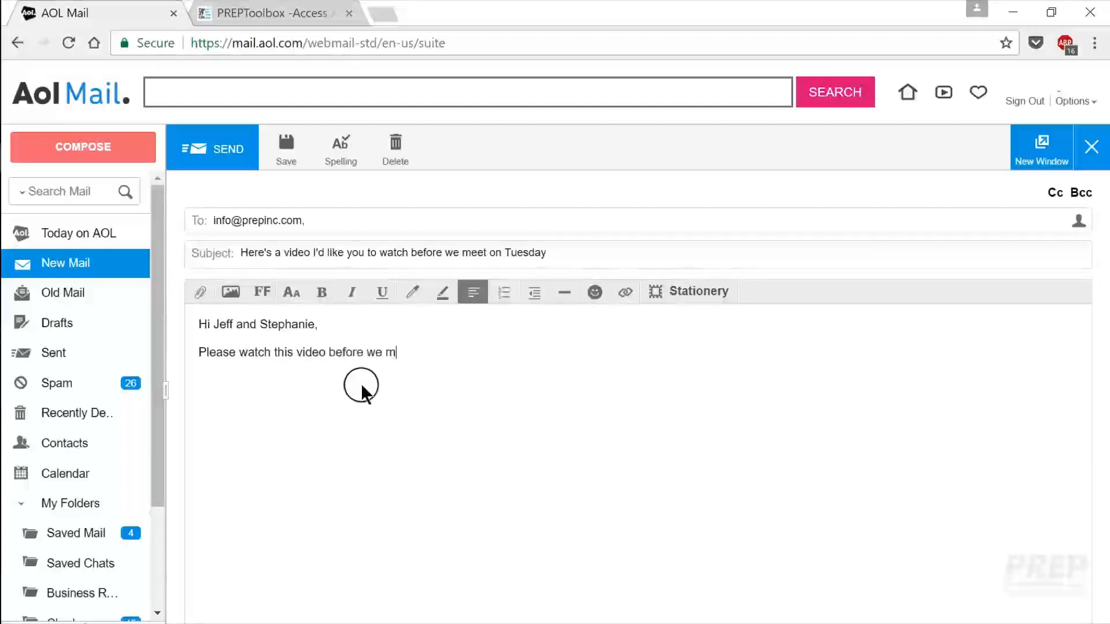
text(eet Tuesday,)
Step: Paste the share link into the body, sign with the sender's name, and send the email
right_click(336, 387)
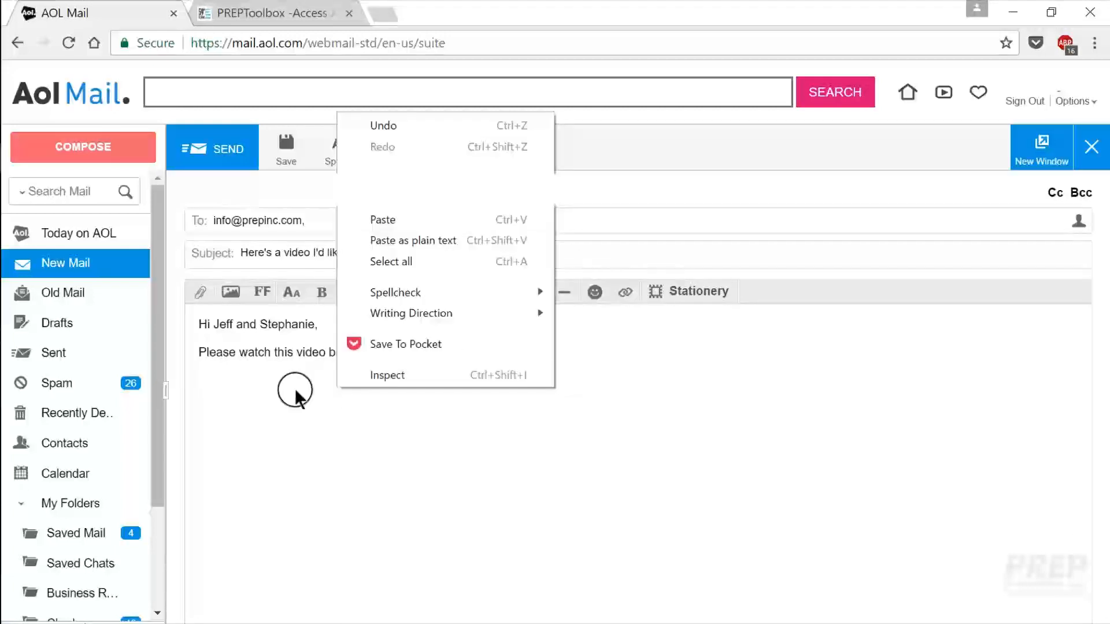
click(389, 220)
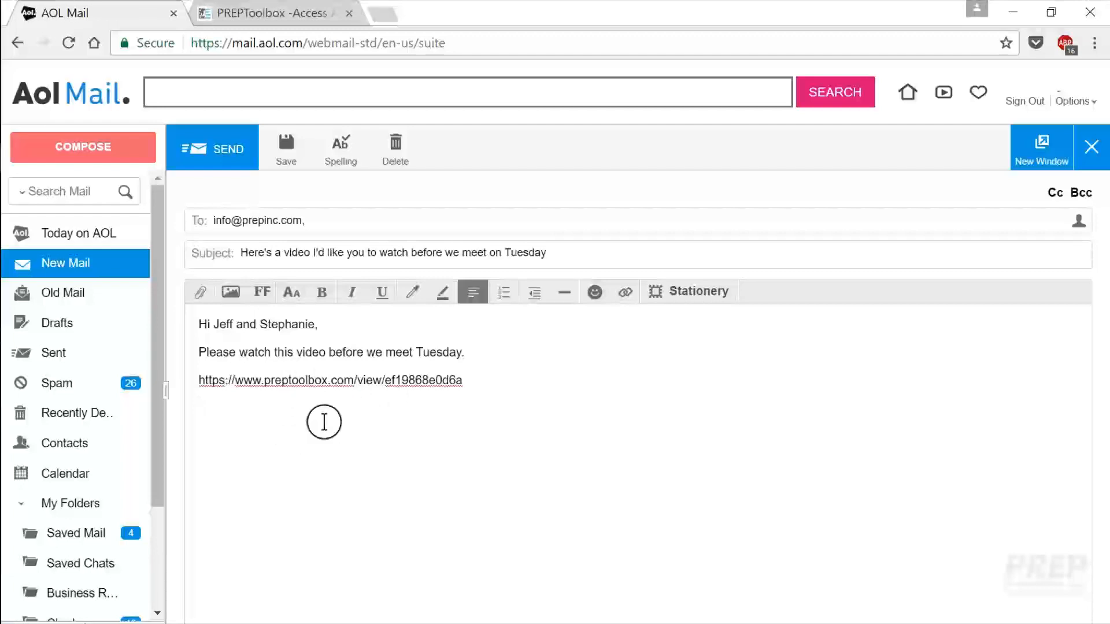
text(Scott)
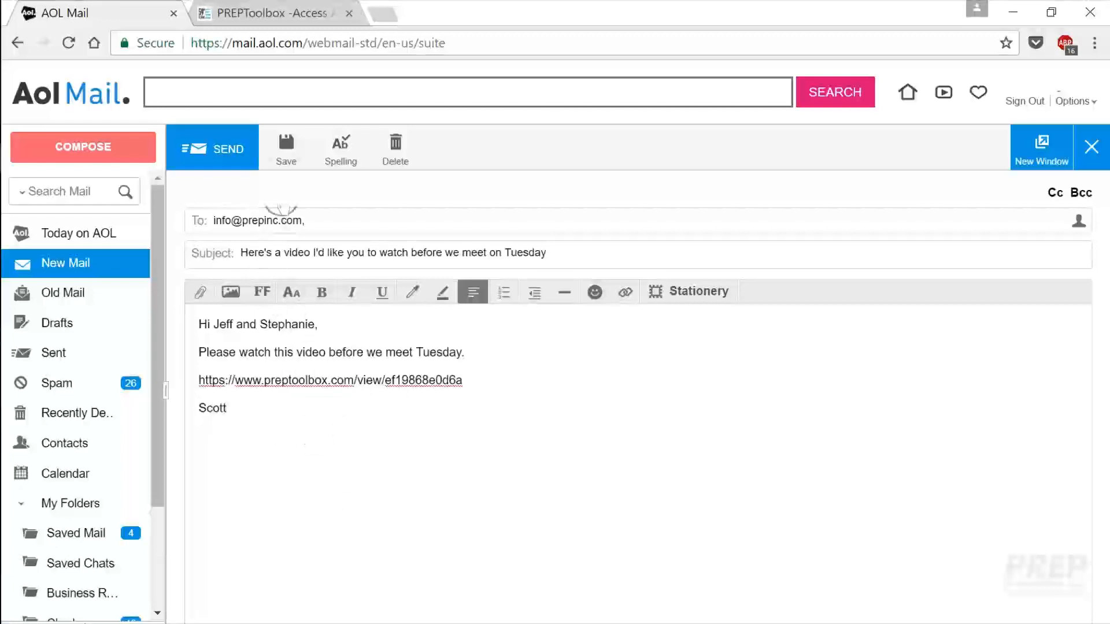
click(212, 149)
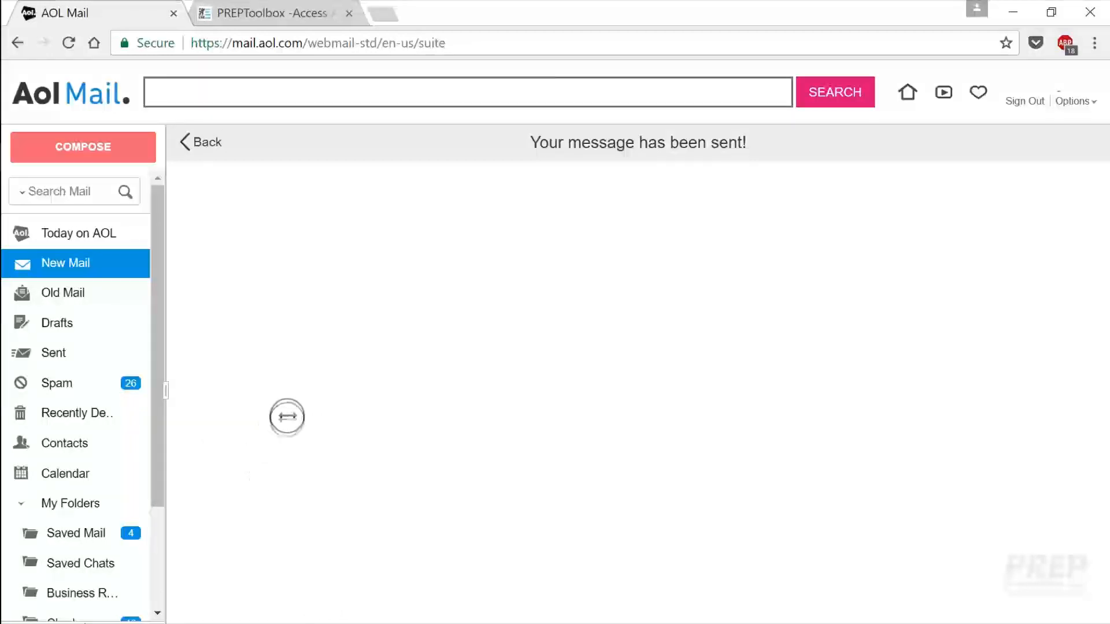
Step: Open a new Chrome tab beside AOL Mail
click(386, 16)
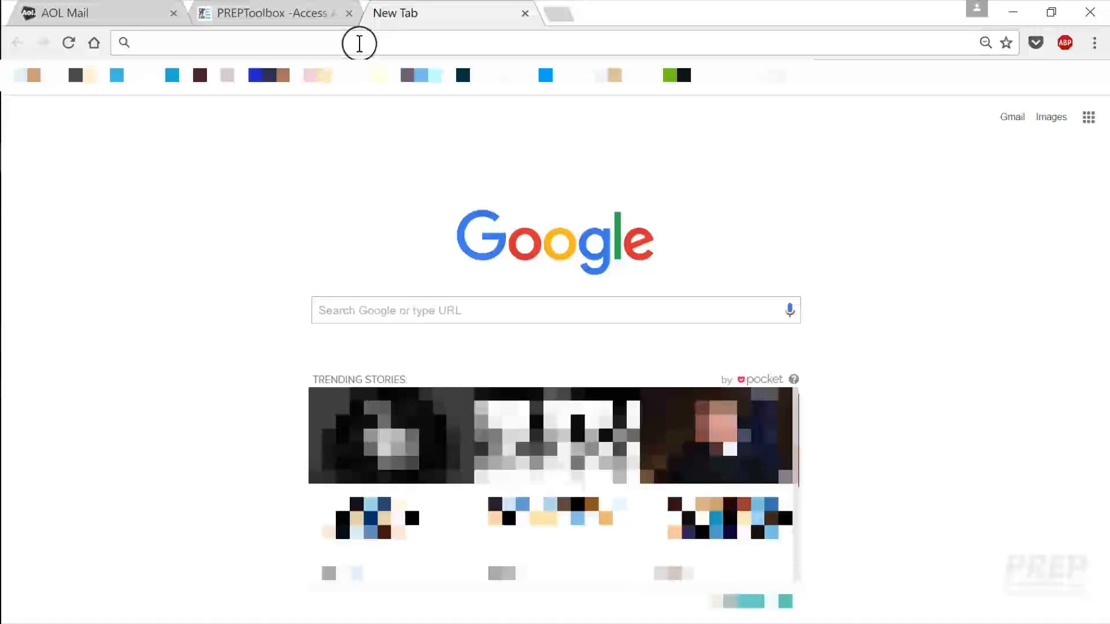
Step: Paste the copied share link into the new tab's address bar and load the Assigned Video page
key(ctrl+v)
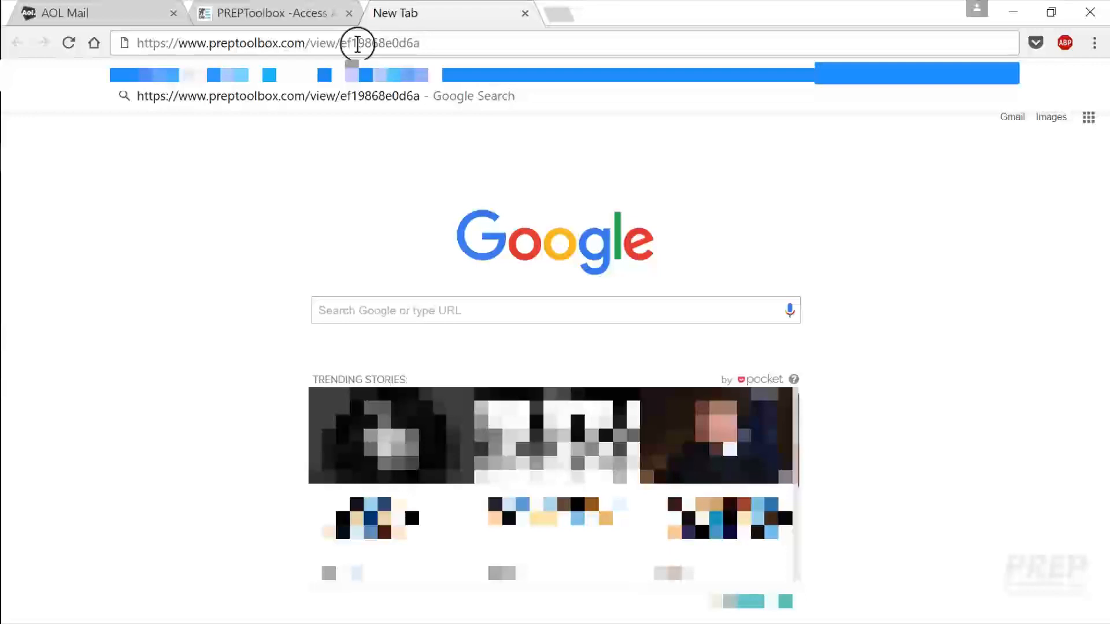
key(Return)
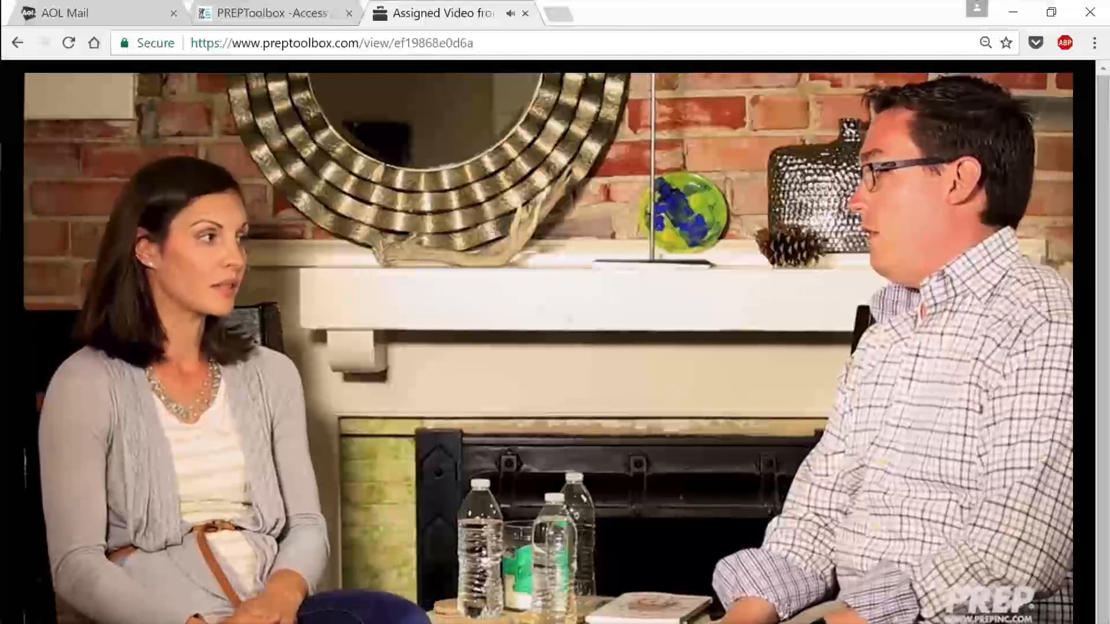
Step: Close the Assigned Video tab after the clip has played
click(526, 12)
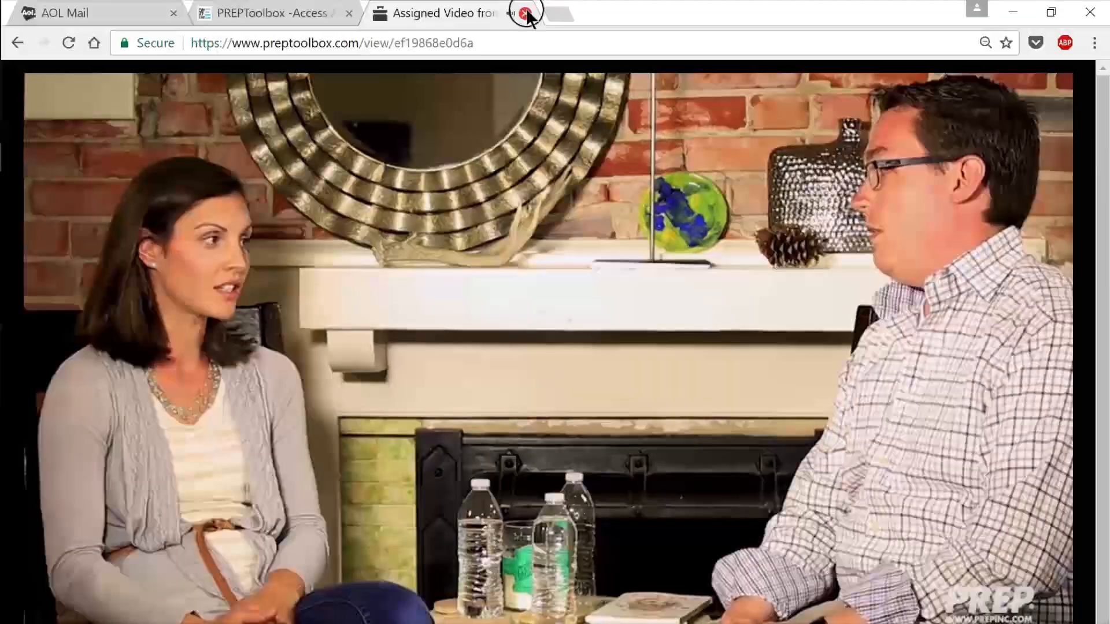
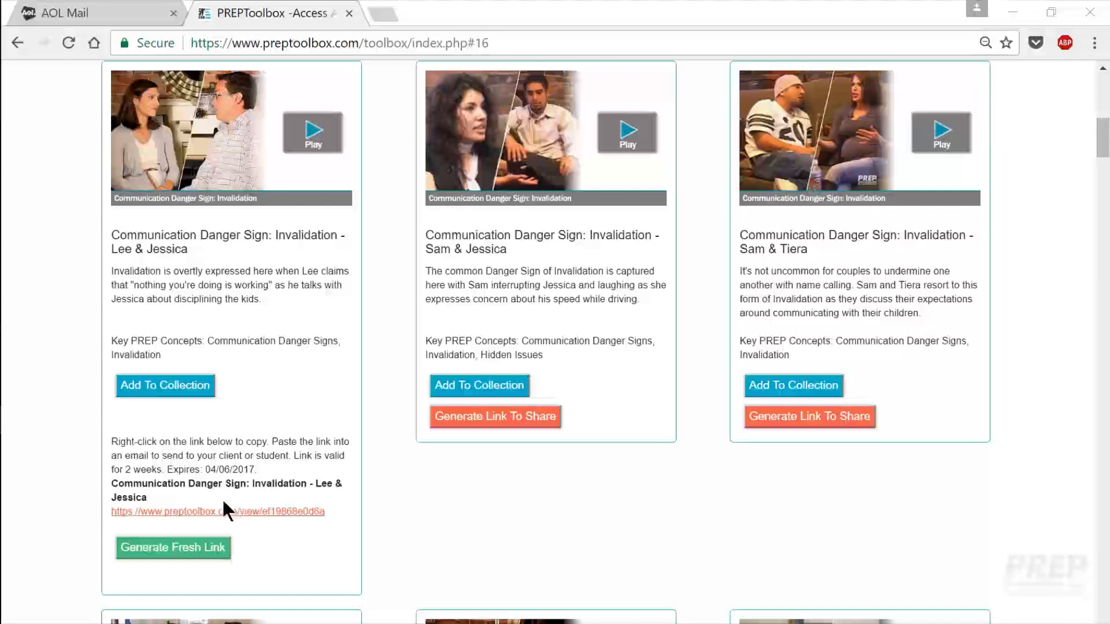
Step: Generate a new Lee & Jessica Invalidation share link, copy its address, and go to AOL Mail
click(173, 552)
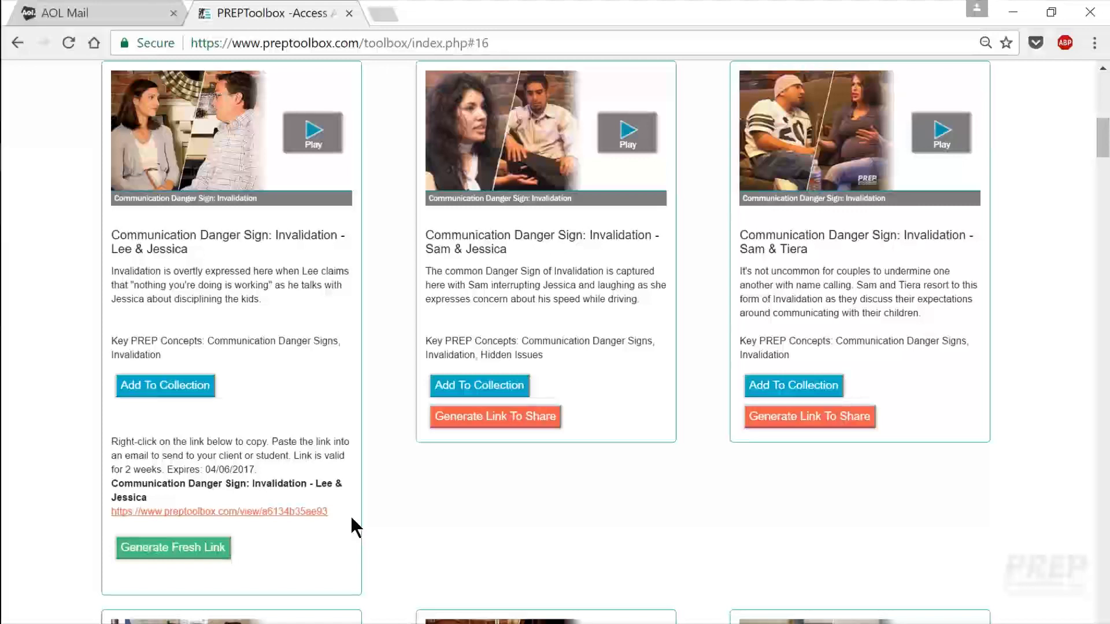
right_click(224, 514)
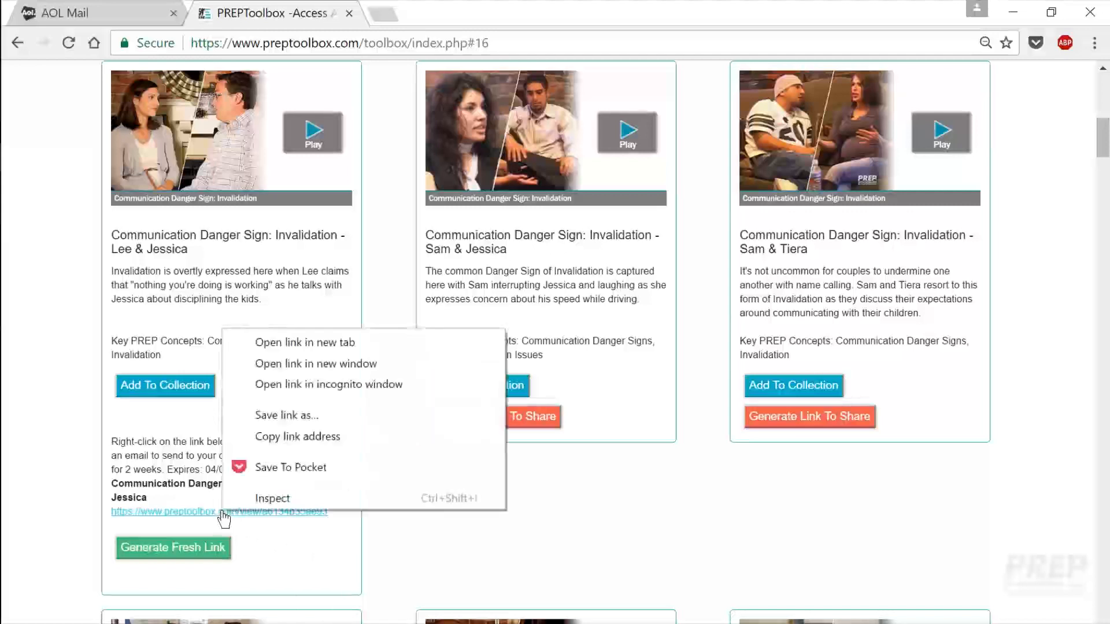
click(306, 437)
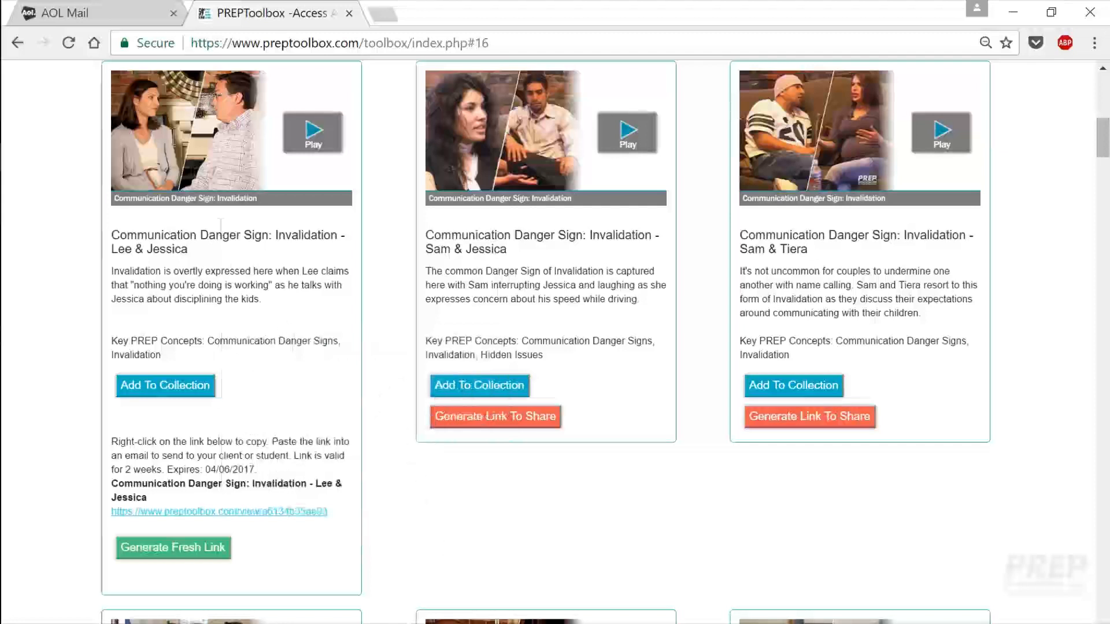
click(141, 14)
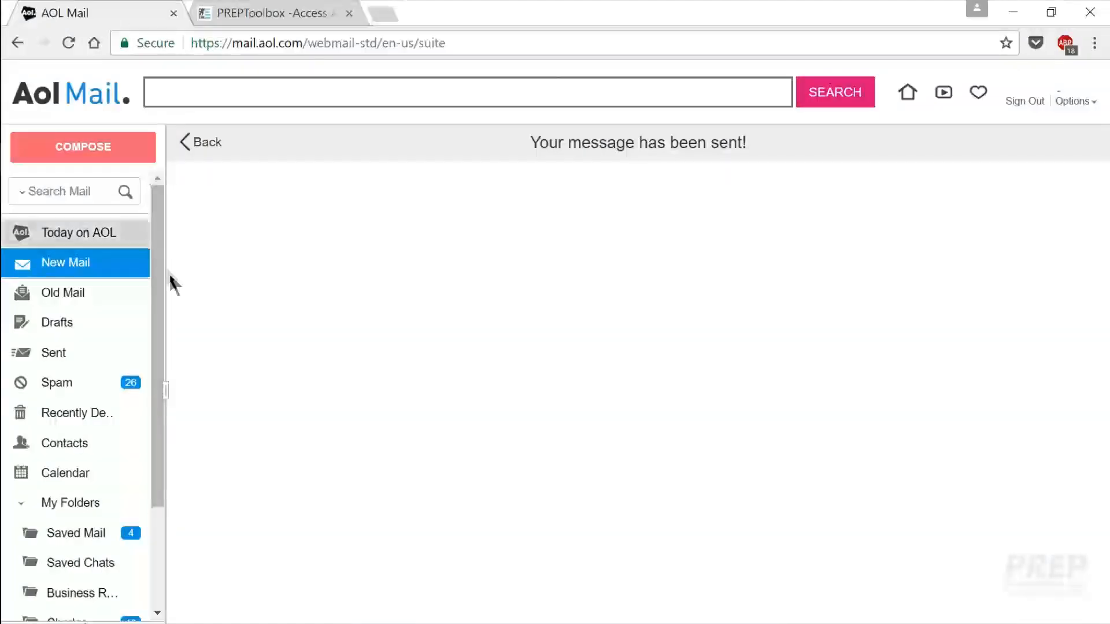
Step: Start a new email addressed to the client's e-mail address
click(105, 154)
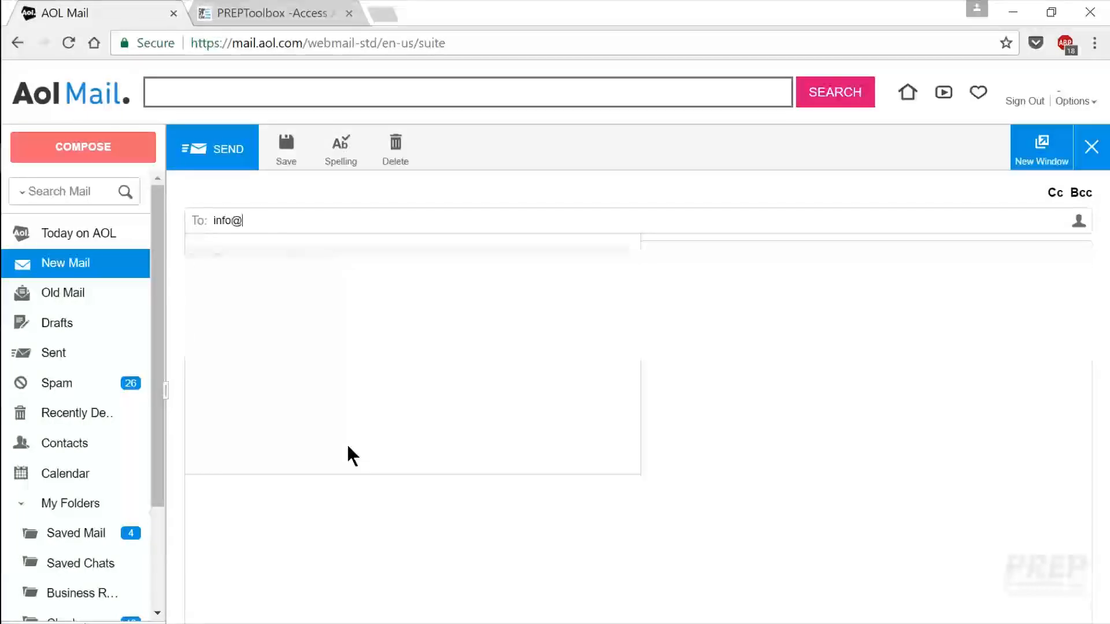
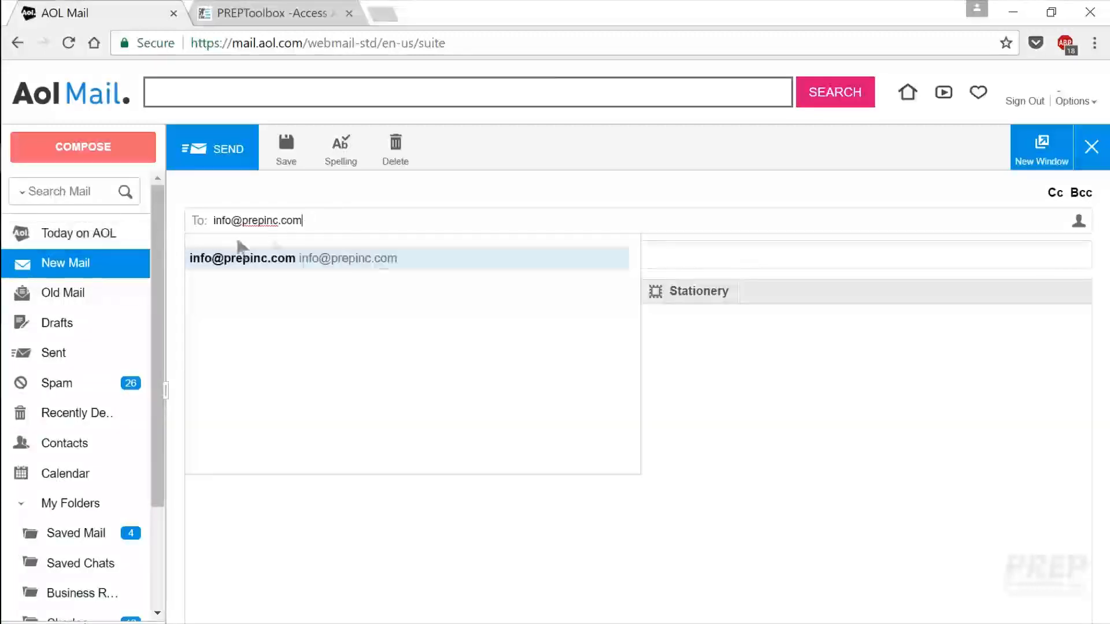
click(590, 252)
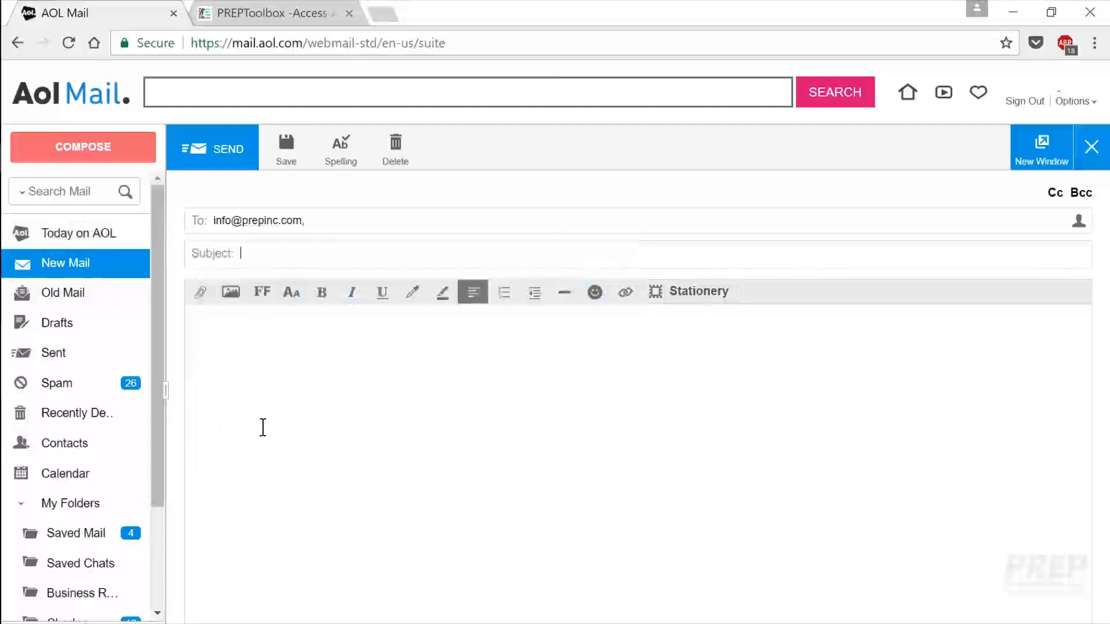
Step: Enter the subject 'Please watch these two videos by next Monday when we meet' and begin the greeting
text(PLease)
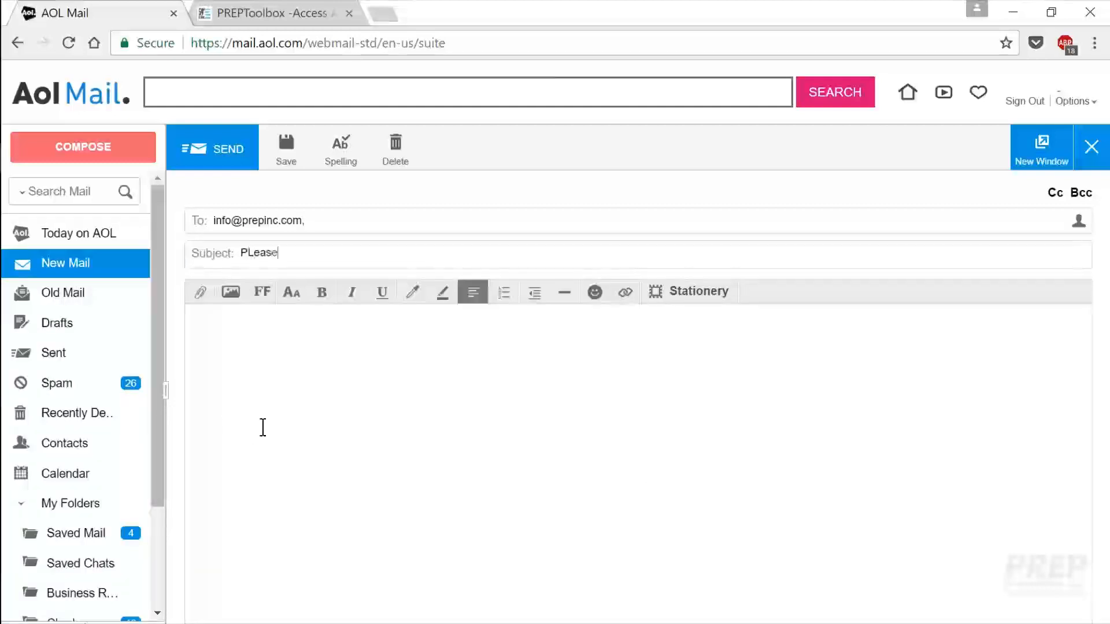
key(BackSpace)
key(BackSpace)
key(BackSpace)
key(BackSpace)
key(BackSpace)
text(lease watch these tw)
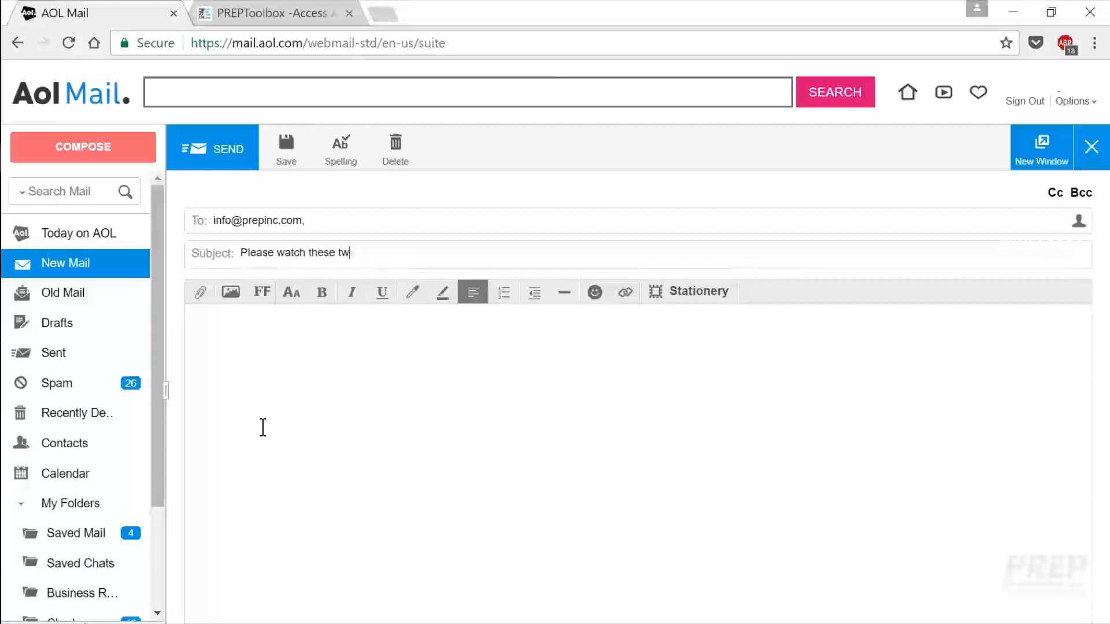
text(o videos by)
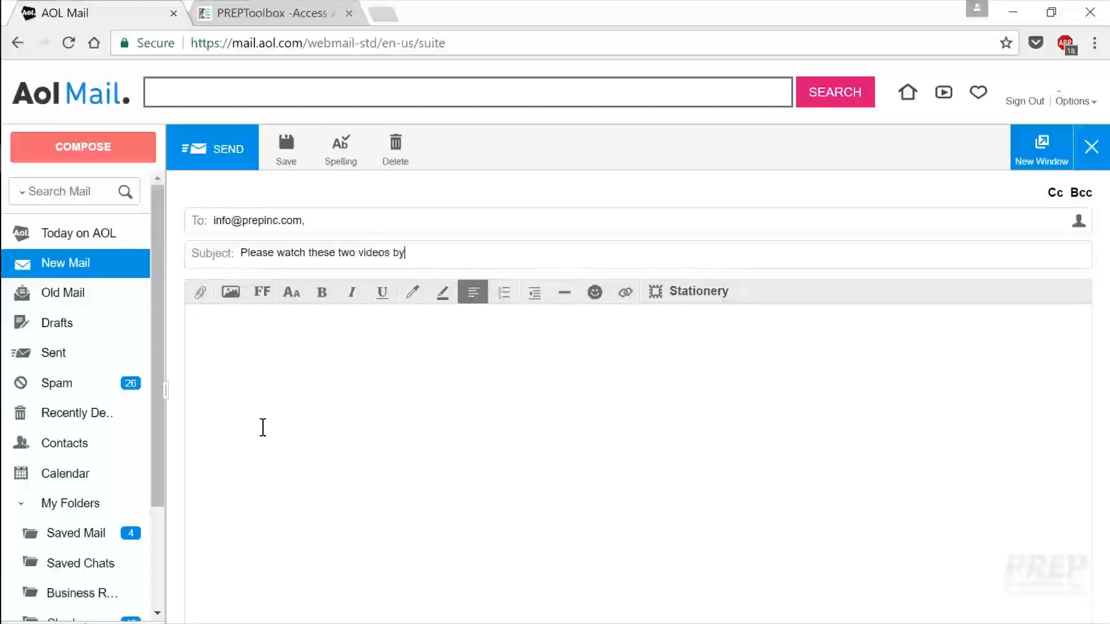
text( ne)
key(BackSpace)
key(BackSpace)
text(nex)
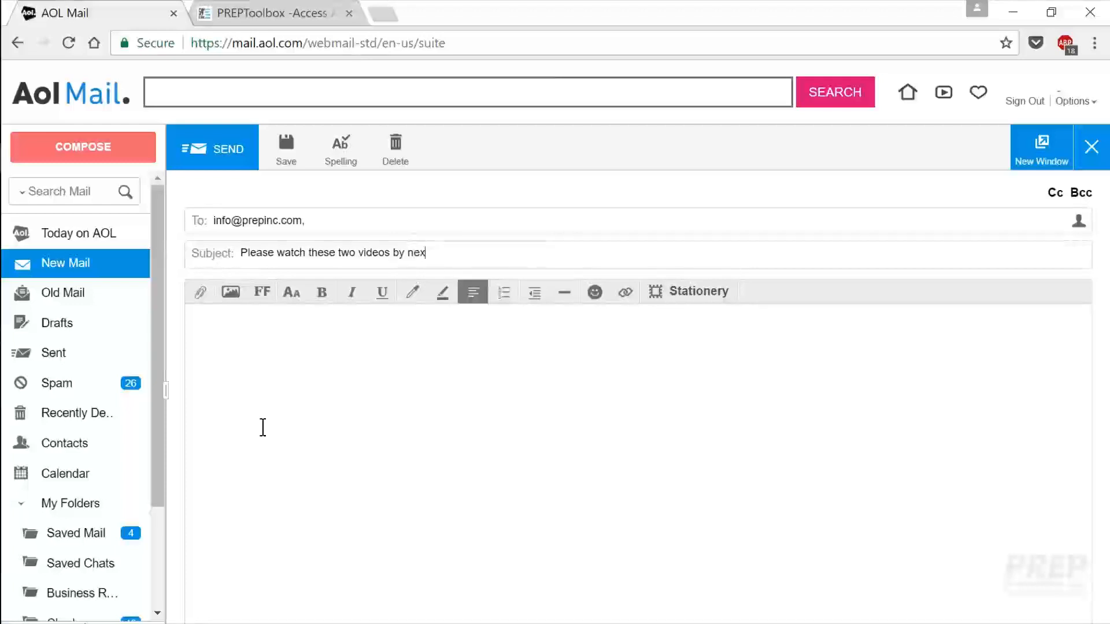
text(t Monday when we meet)
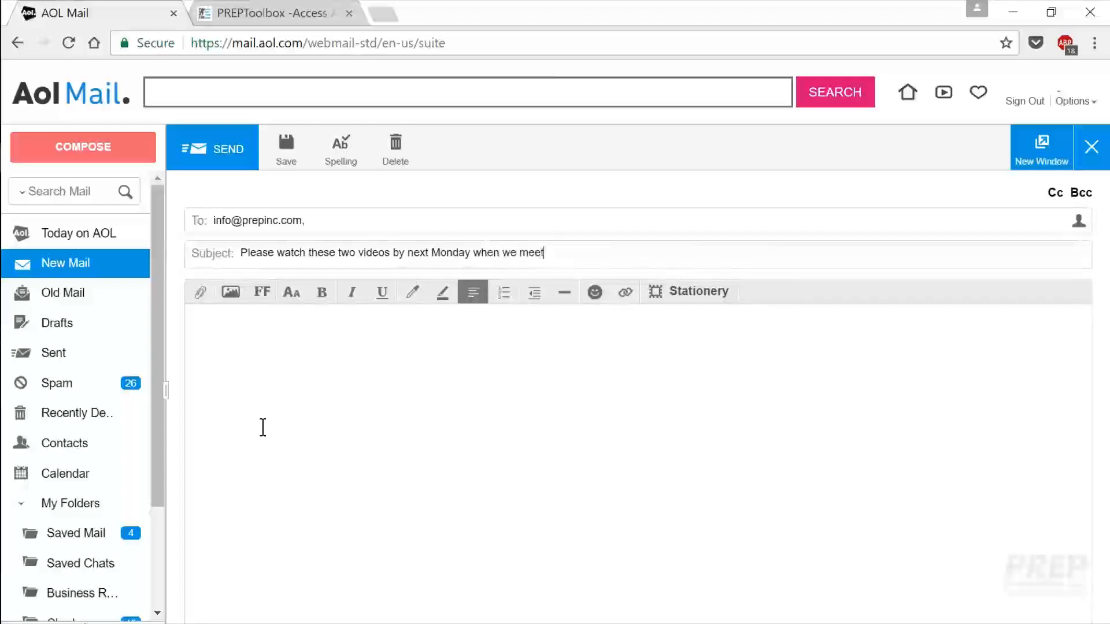
text(Hi Bob and Karen,)
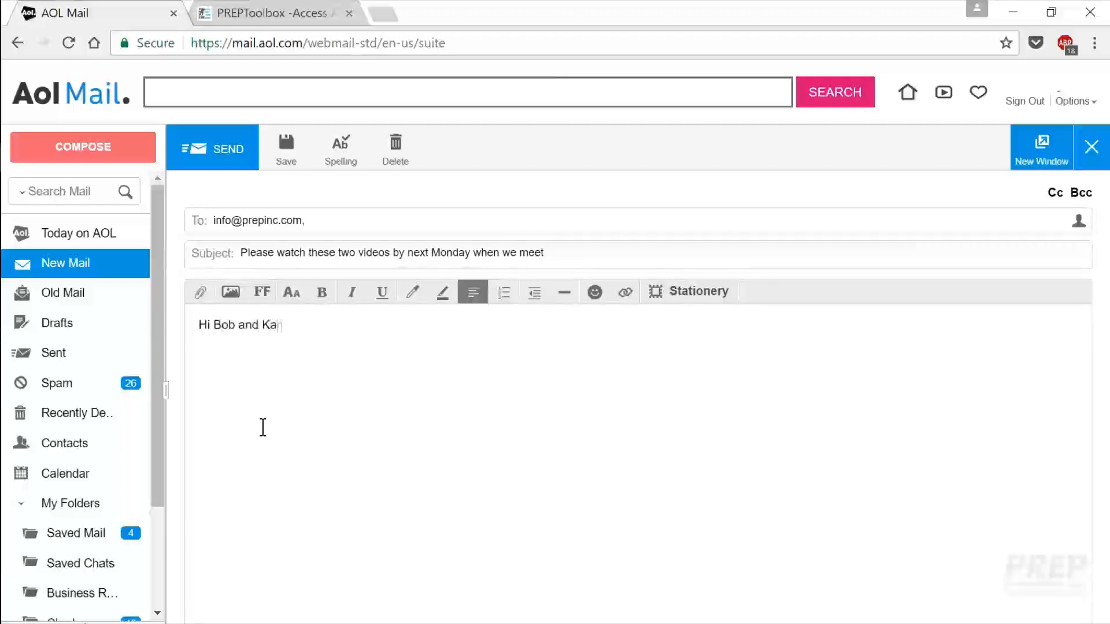
Step: Add the line 'I'd like you to watch these two videos before we meet again.' below the greeting
key(Return)
key(Return)
text(I'd llike yo)
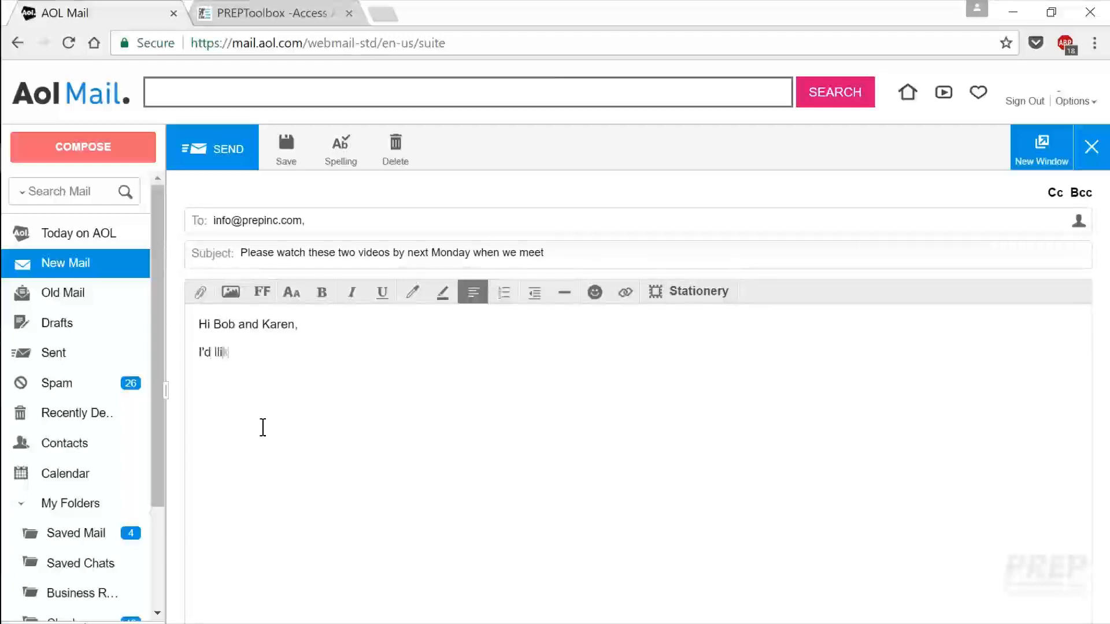
key(BackSpace)
key(BackSpace)
key(BackSpace)
key(BackSpace)
key(BackSpace)
key(BackSpace)
key(BackSpace)
key(BackSpace)
text(like you to watch t)
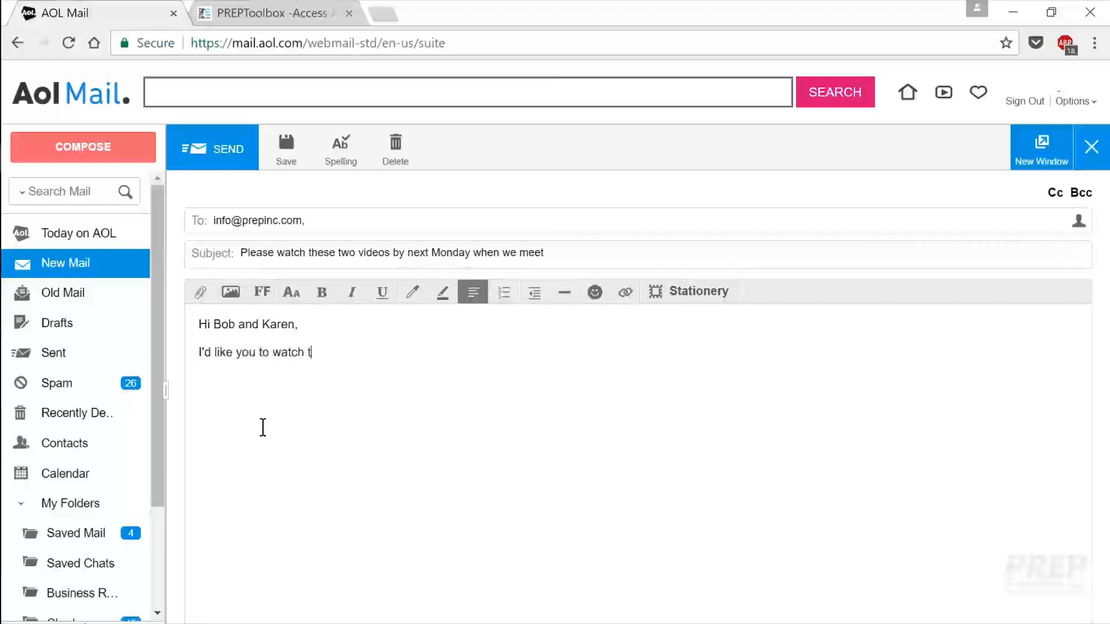
text(hese two videos )
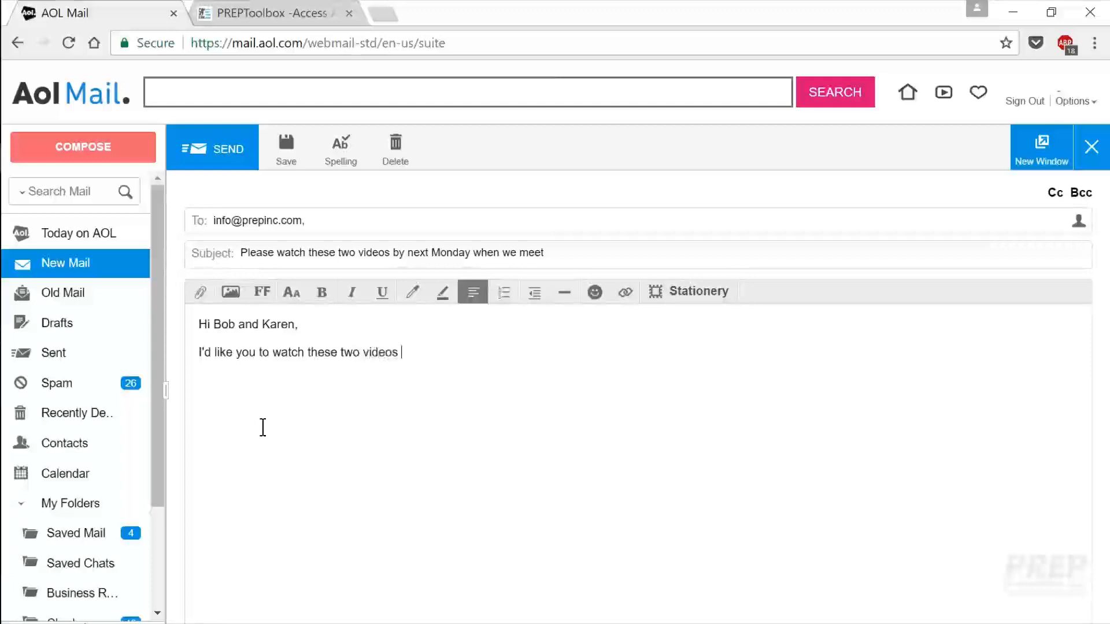
text(before )
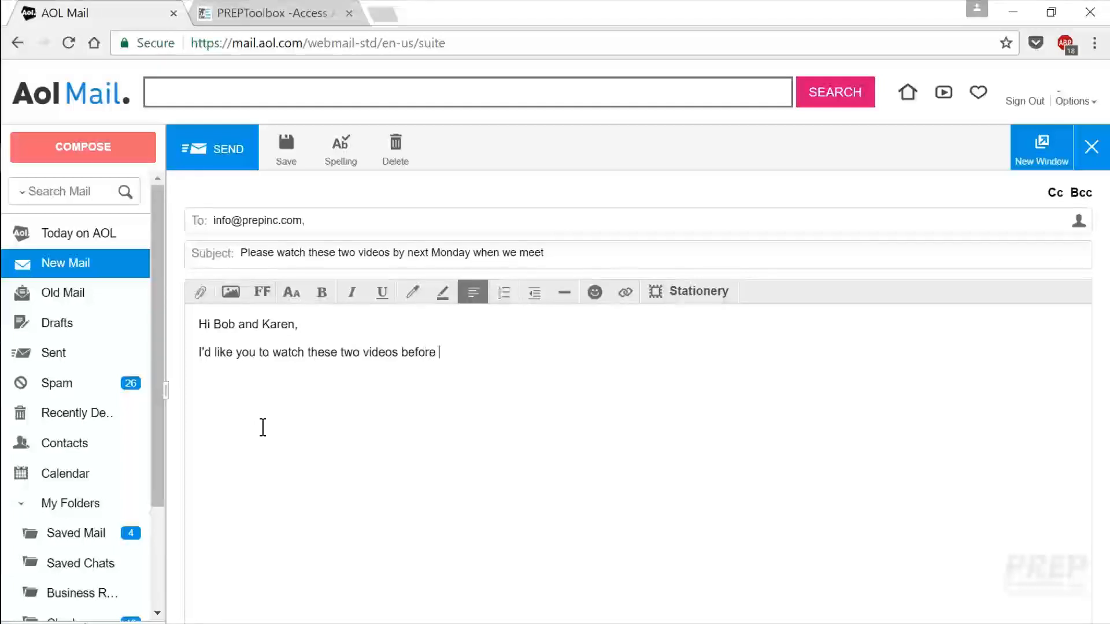
text(we meet again,)
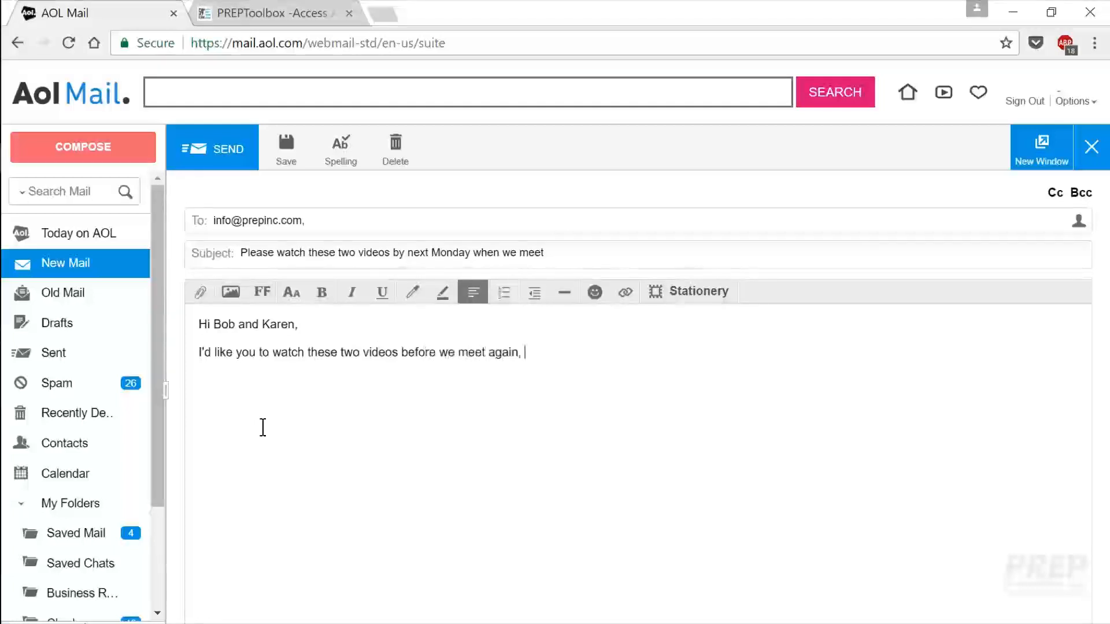
key(BackSpace)
key(BackSpace)
text(.)
key(Return)
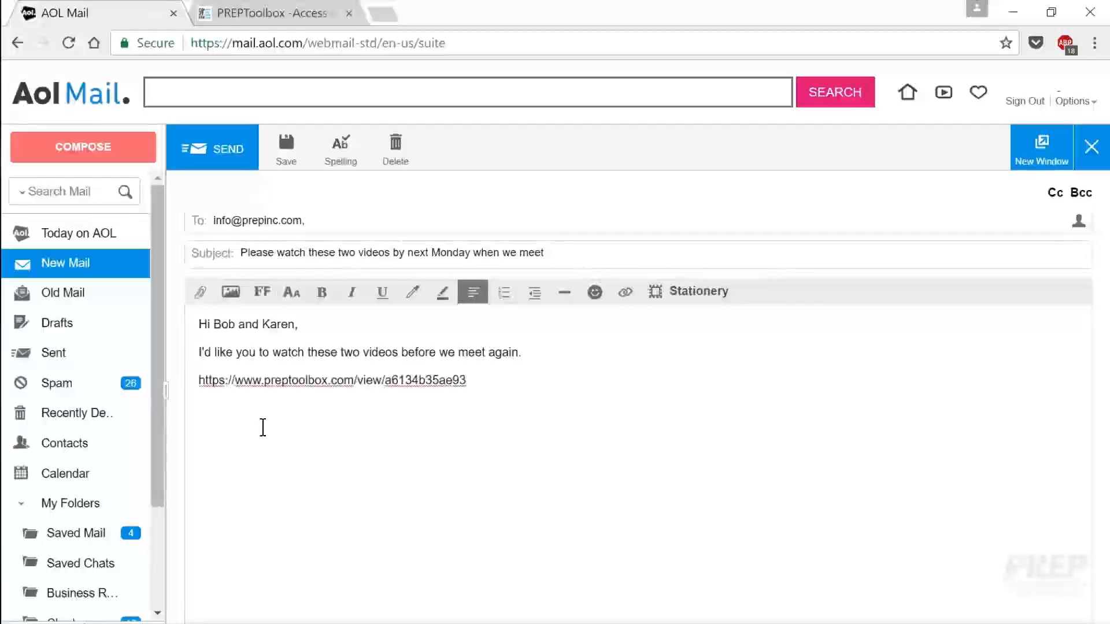
Step: Paste the Lee & Jessica share link on its own line below the intro sentence
key(Return)
click(274, 13)
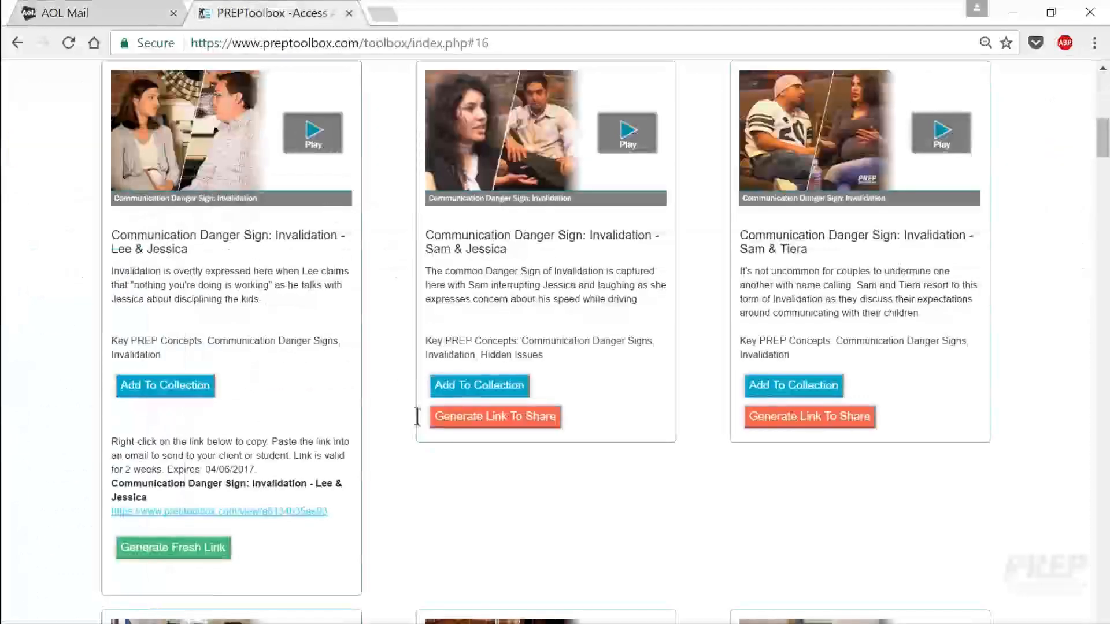
Step: Generate a share link for the Anger & Stress: Letting FLo Drive lecture doodle under Skills & Strategies
scroll(433, 451, down, 15)
scroll(417, 450, down, 10)
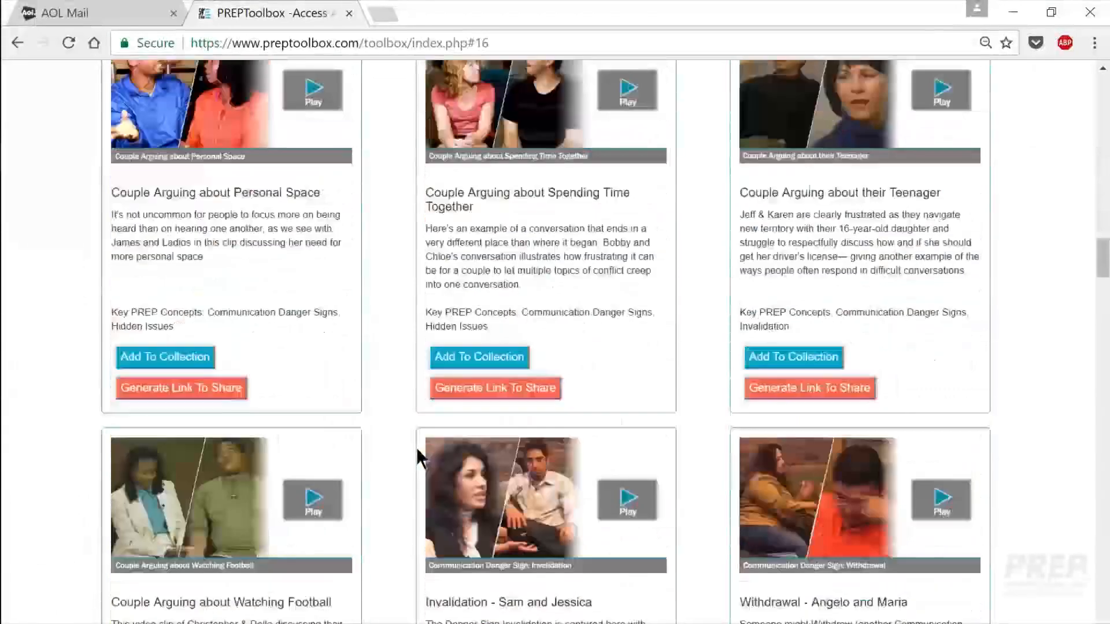
scroll(412, 444, down, 7)
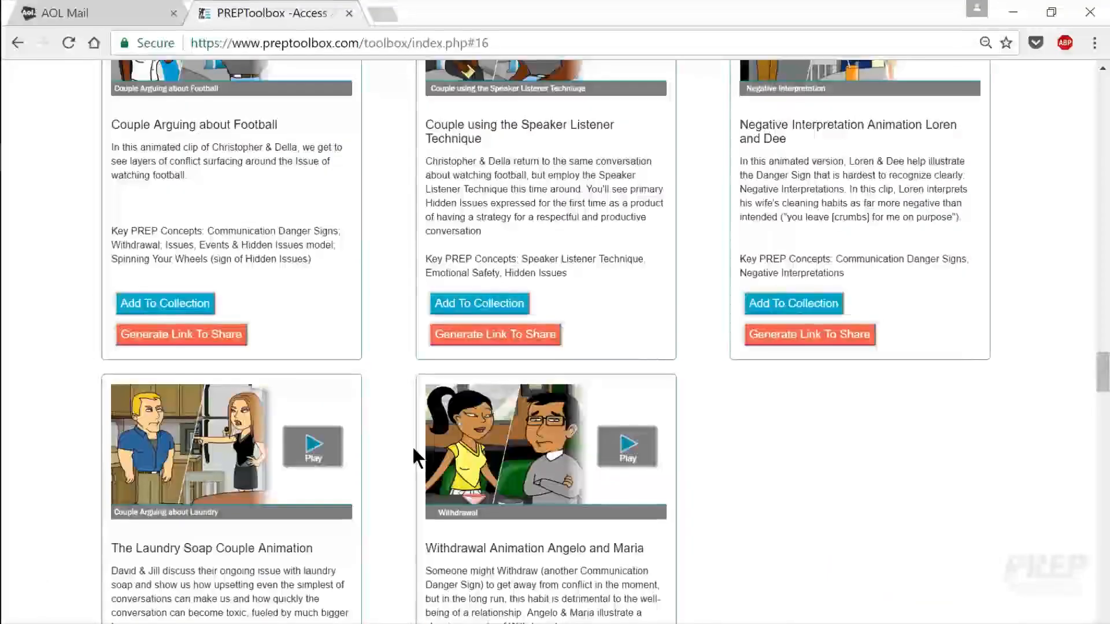
scroll(411, 445, down, 3)
scroll(411, 445, down, 8)
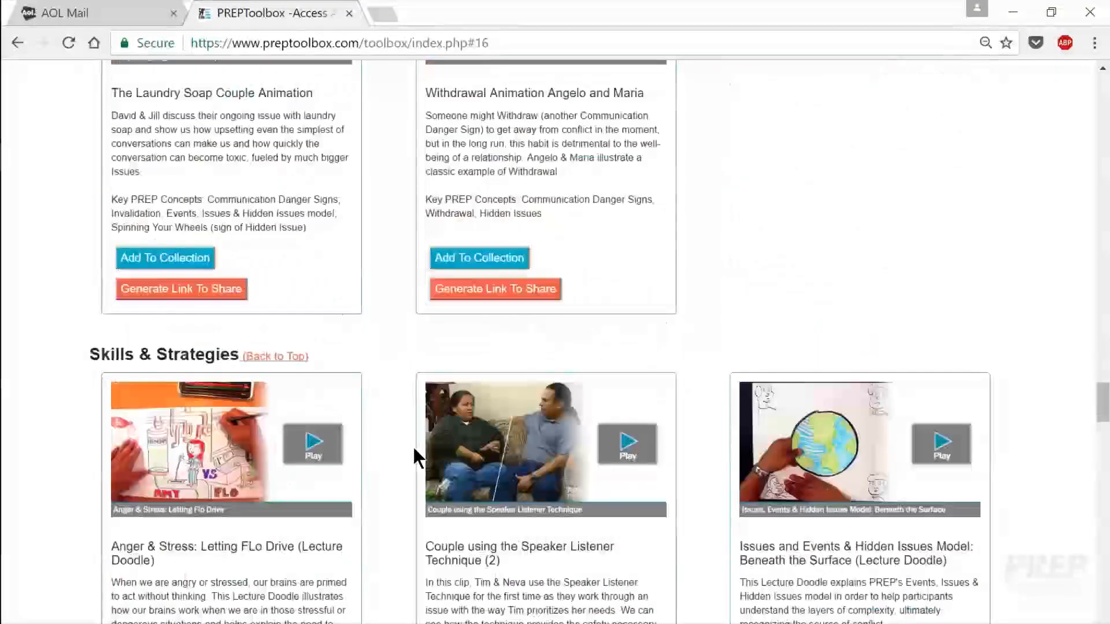
scroll(417, 454, down, 5)
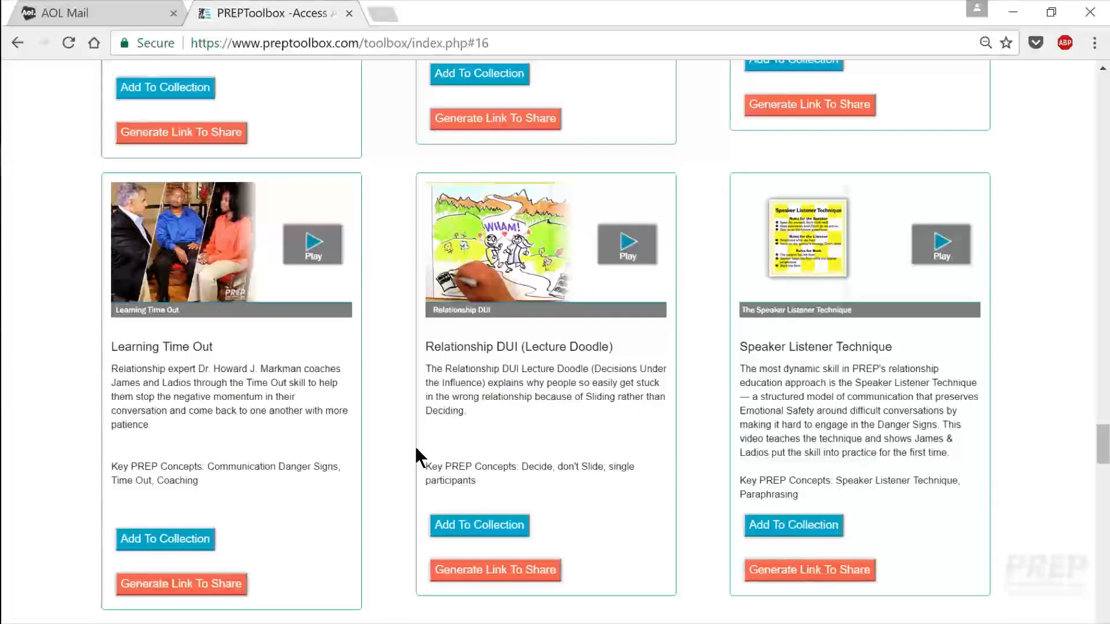
scroll(414, 444, up, 2)
scroll(414, 445, up, 7)
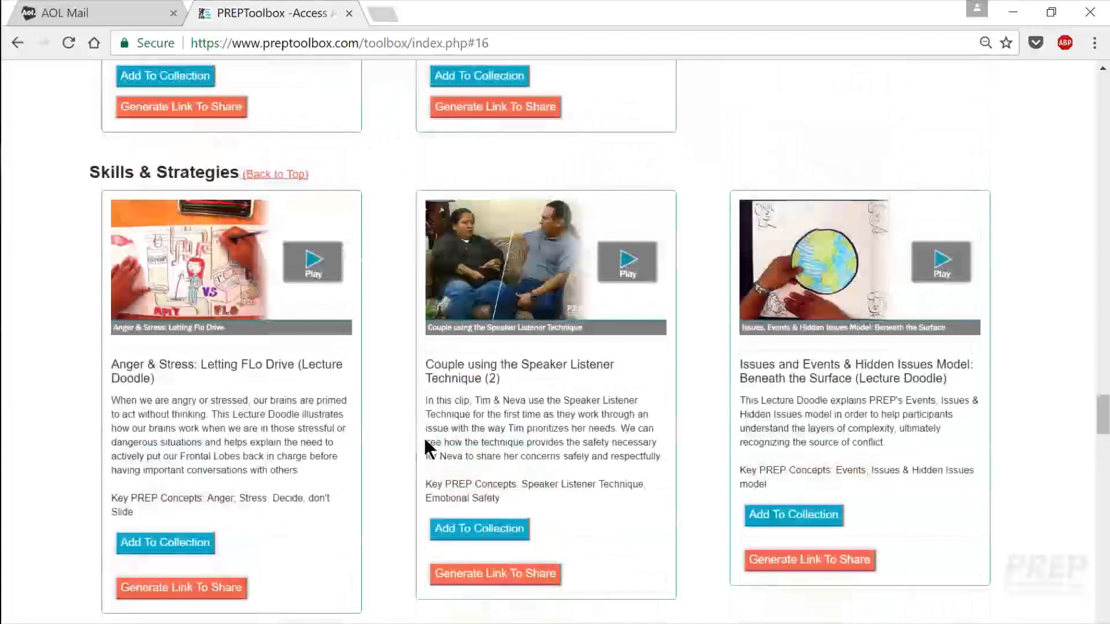
scroll(424, 445, down, 2)
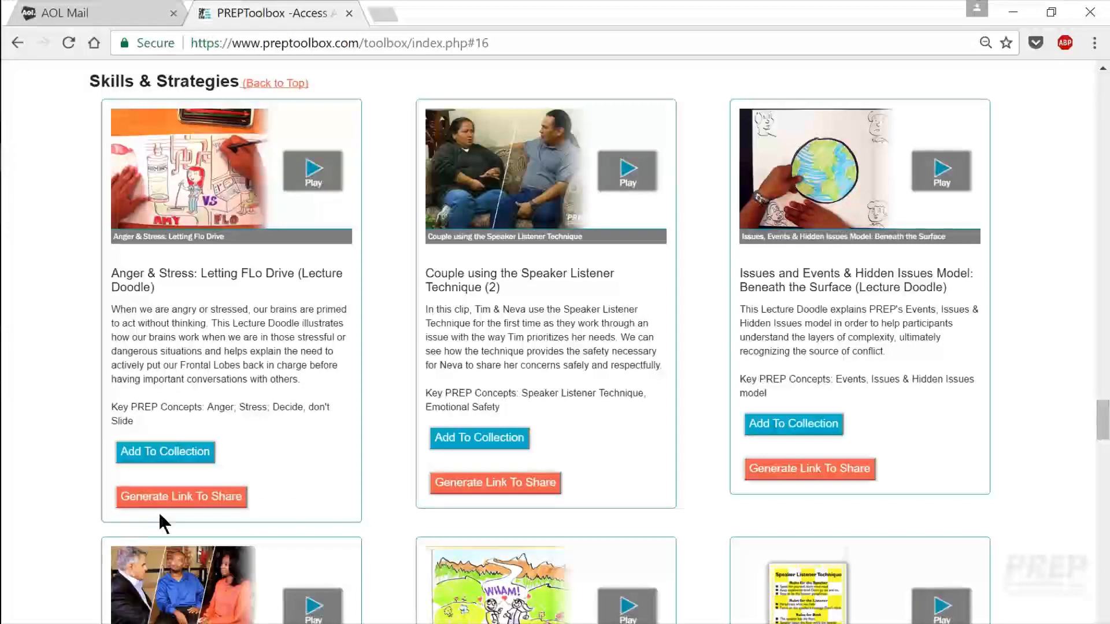
click(205, 507)
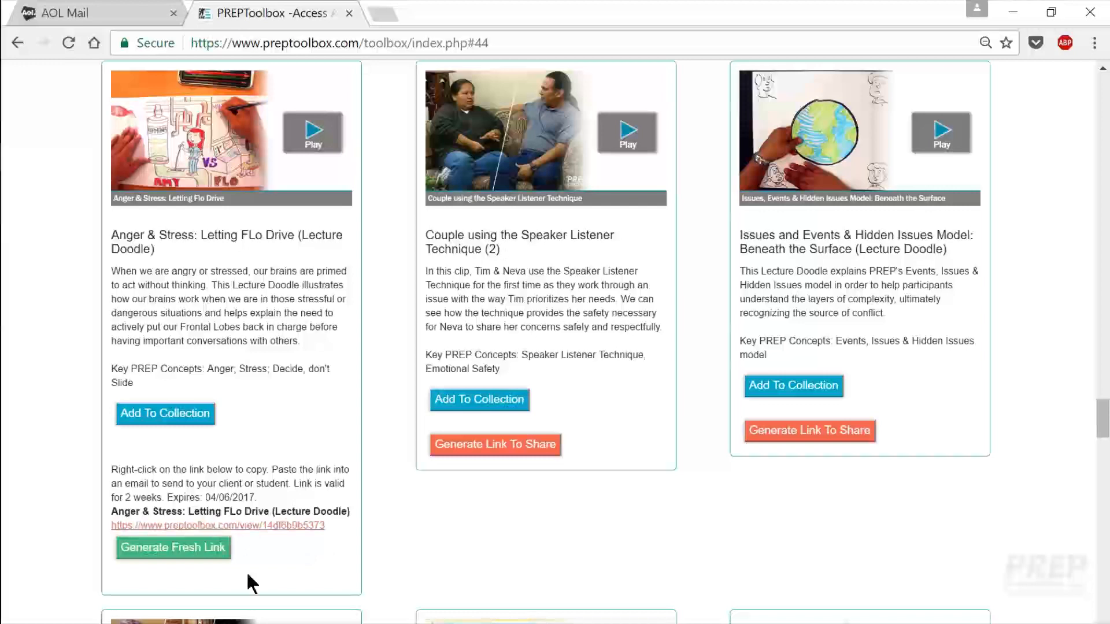
Step: Copy the new link's address and return to the email draft
right_click(252, 526)
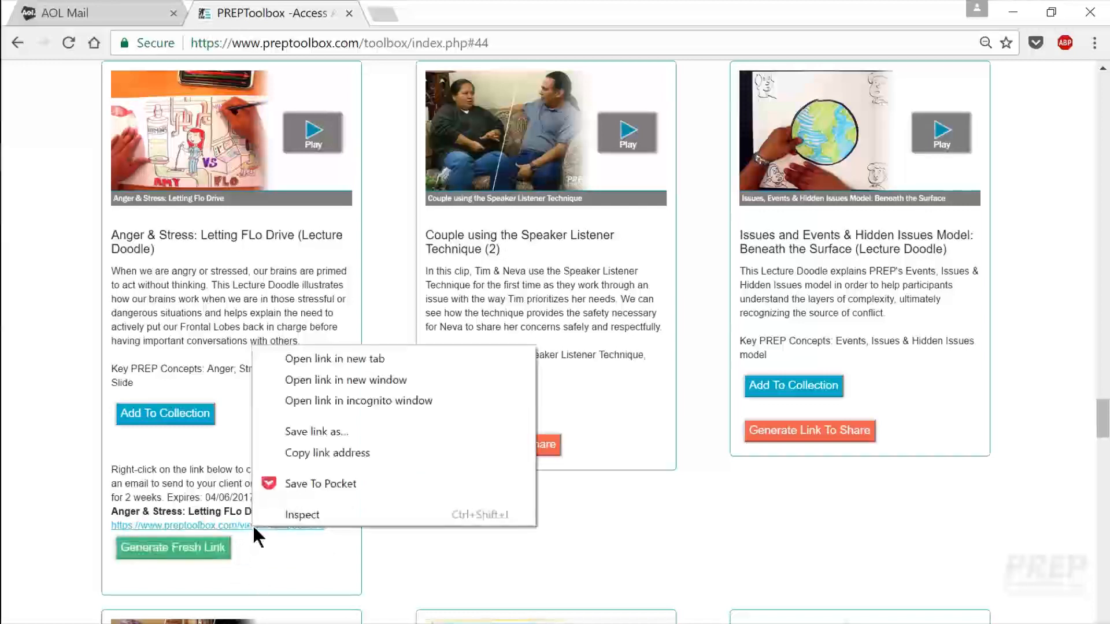
click(302, 456)
click(113, 18)
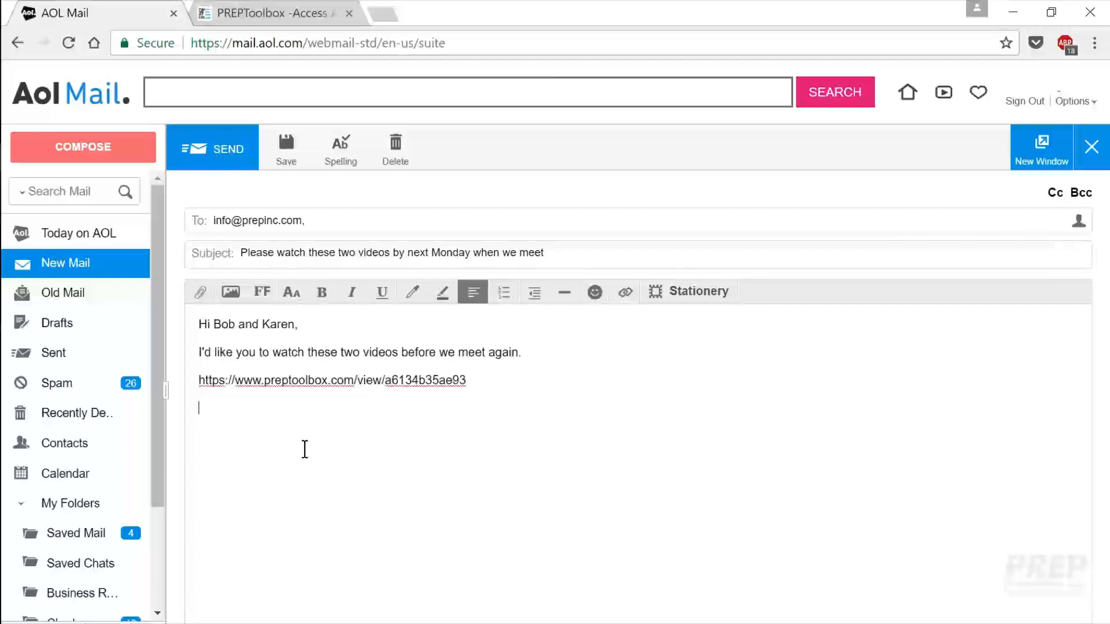
Step: Paste the Anger & Stress link, sign off 'Warm regards,' with the sender's name, and send
key(ctrl+v)
key(Return)
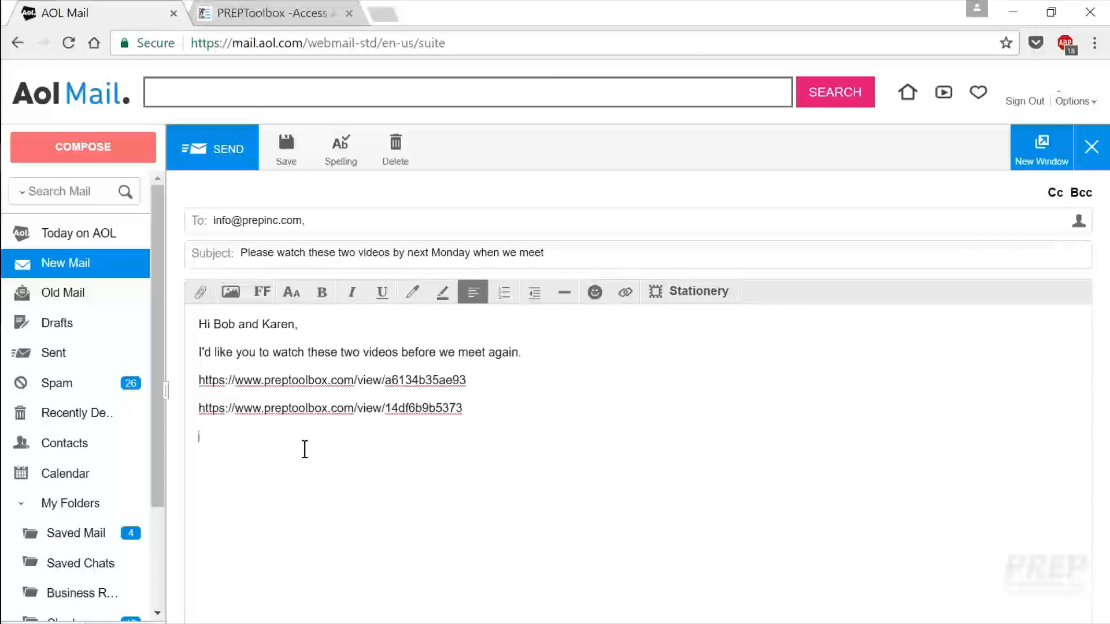
text(Warm regards,)
key(Return)
text(Scott)
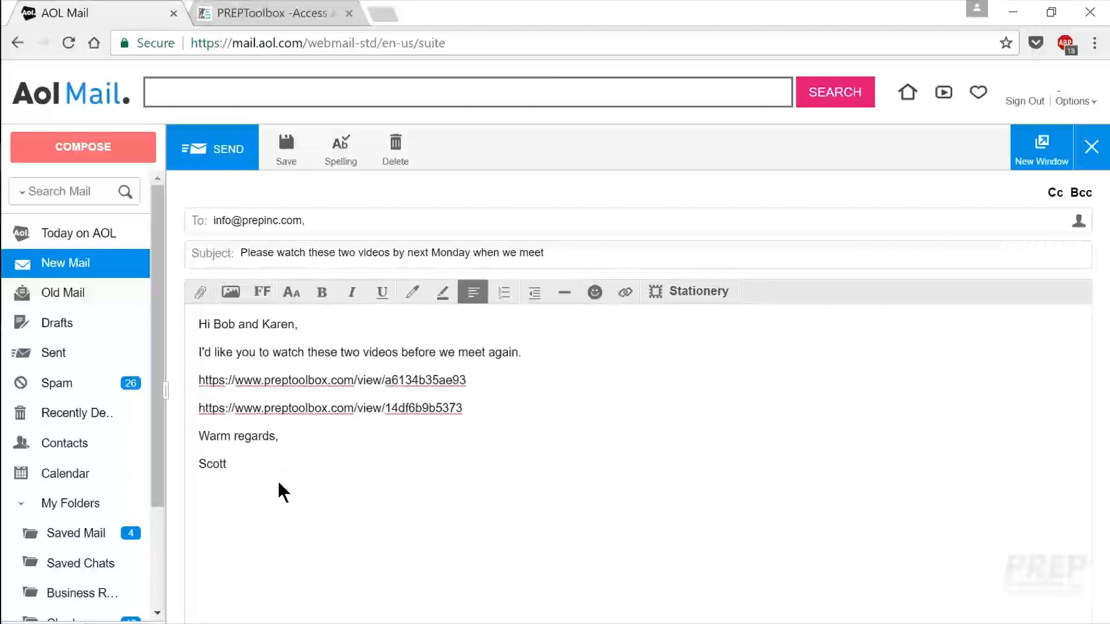
click(222, 151)
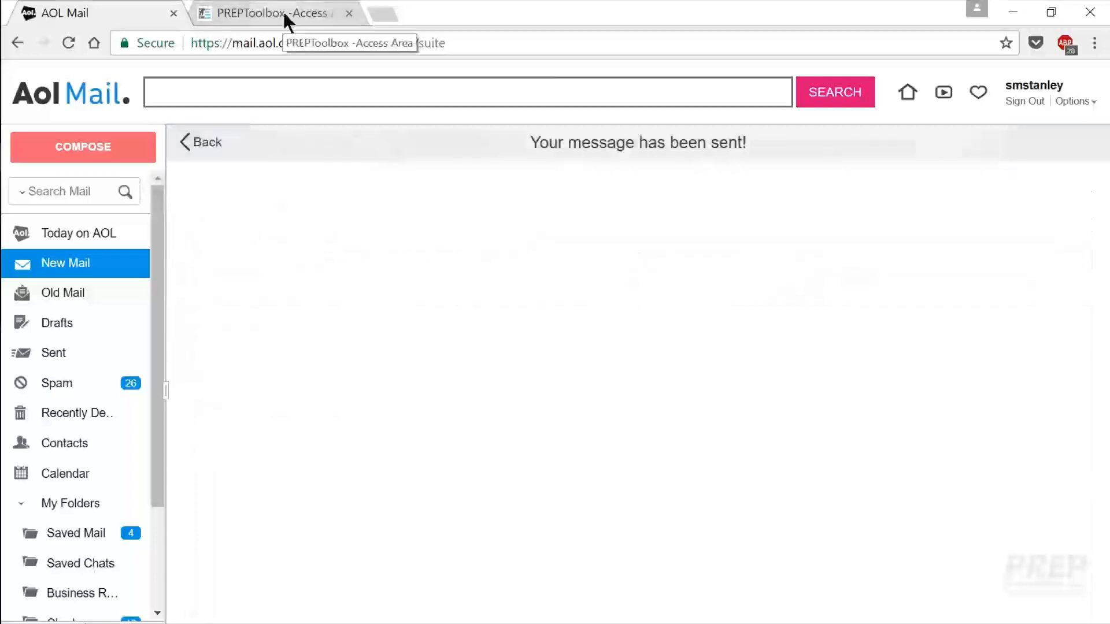
Step: Return to the PREPToolbox video library and scroll up the list
click(282, 11)
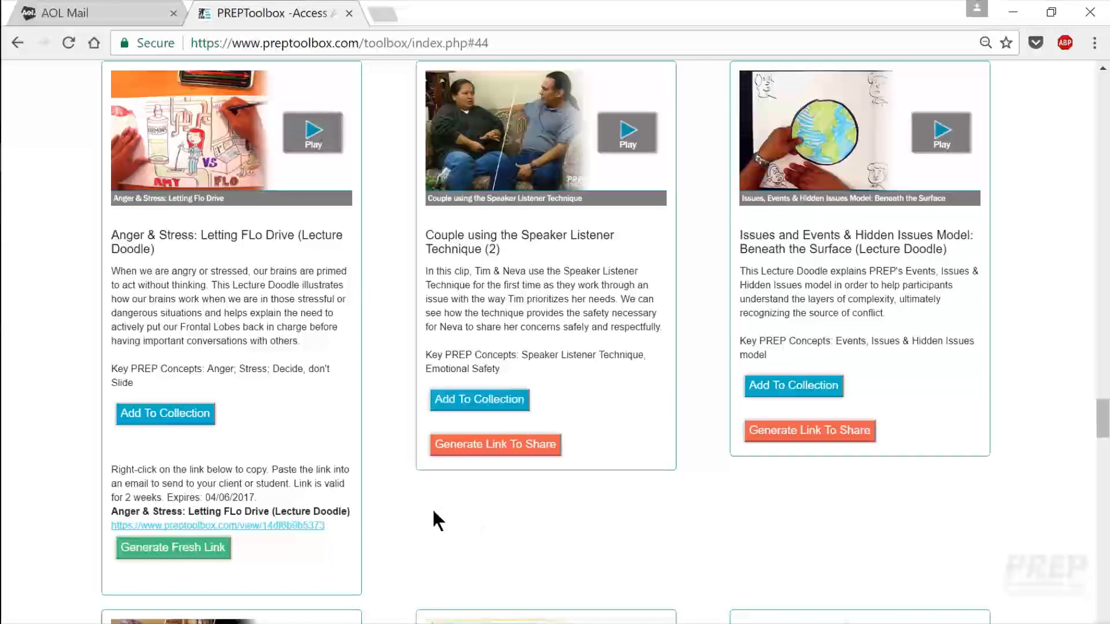
scroll(431, 507, up, 8)
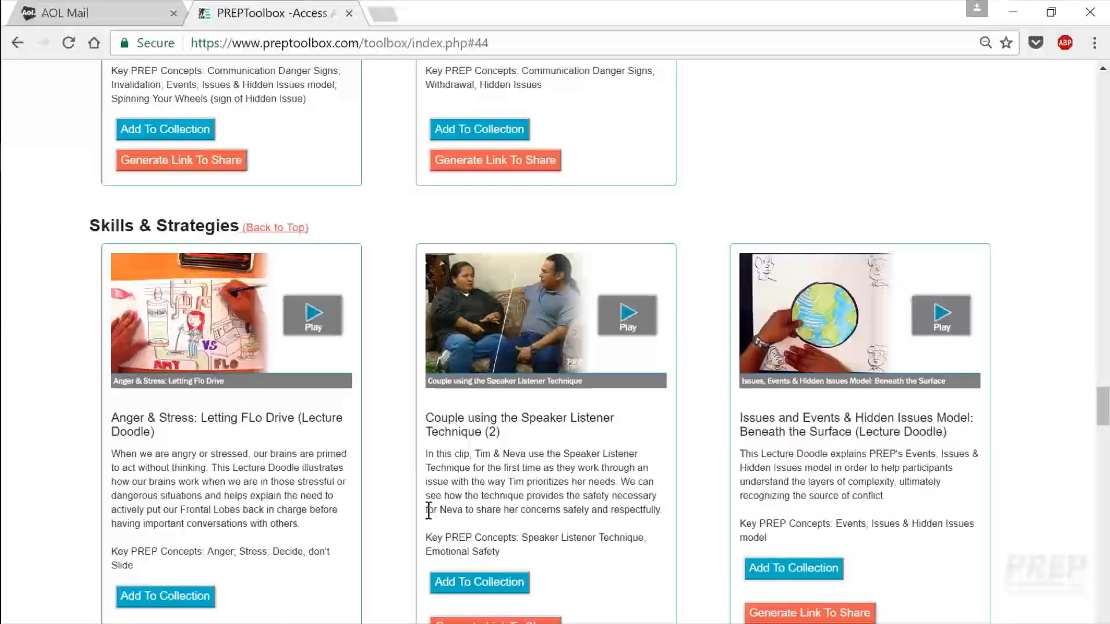